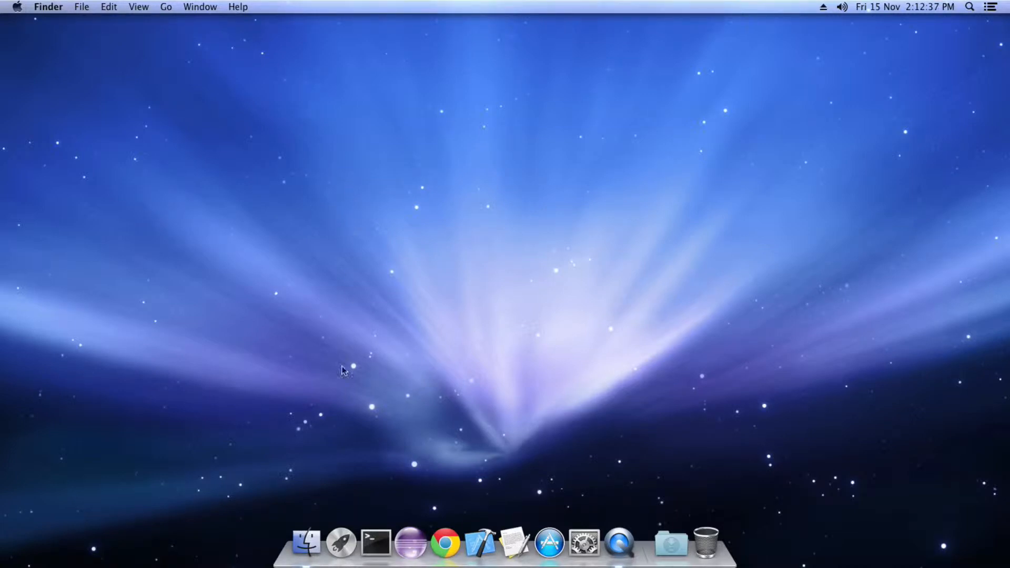
- Launch ScreenFlow and reposition its recording setup window on the desktop
left_click(343, 550)
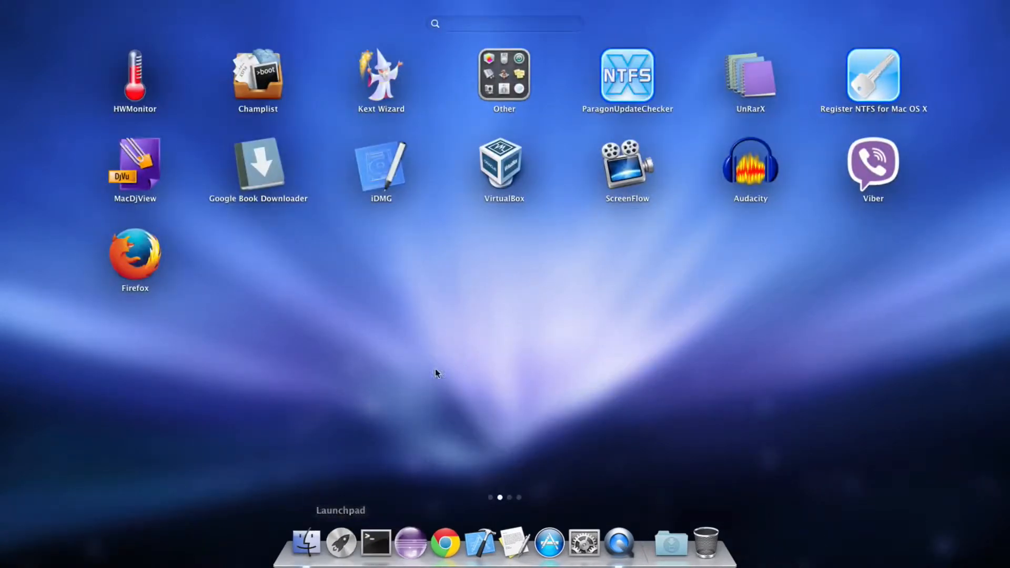
left_click(626, 180)
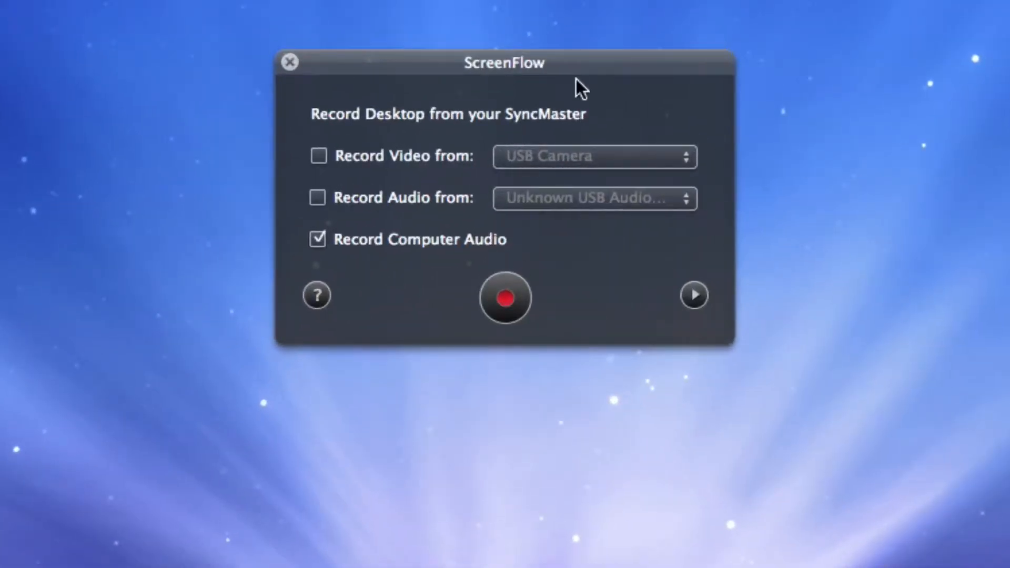
left_click_drag(577, 79, 546, 90)
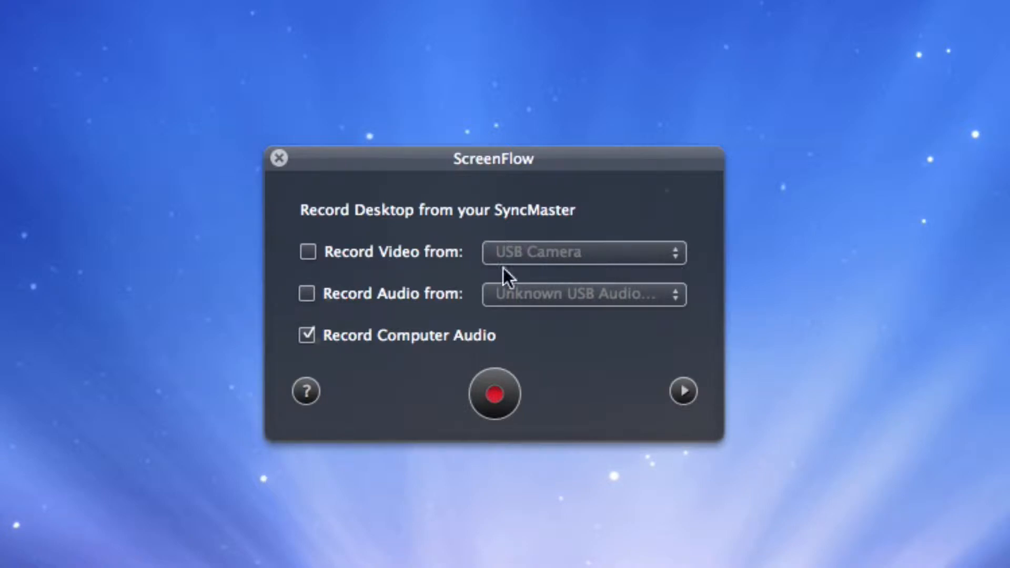
- Try the USB Camera video source and turn it back off, and enable audio recording from the Unknown USB Audio device
left_click(403, 265)
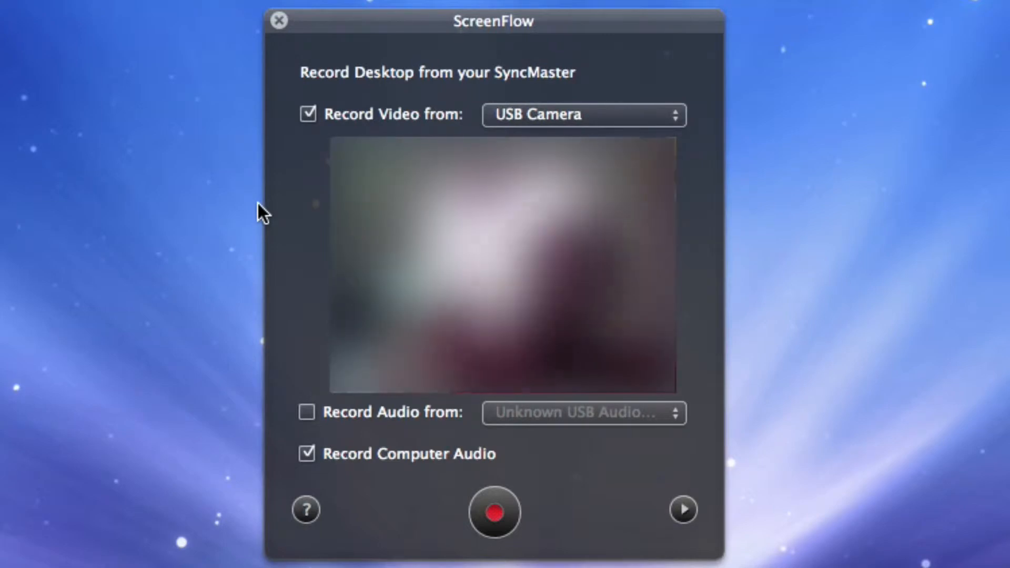
left_click(442, 109)
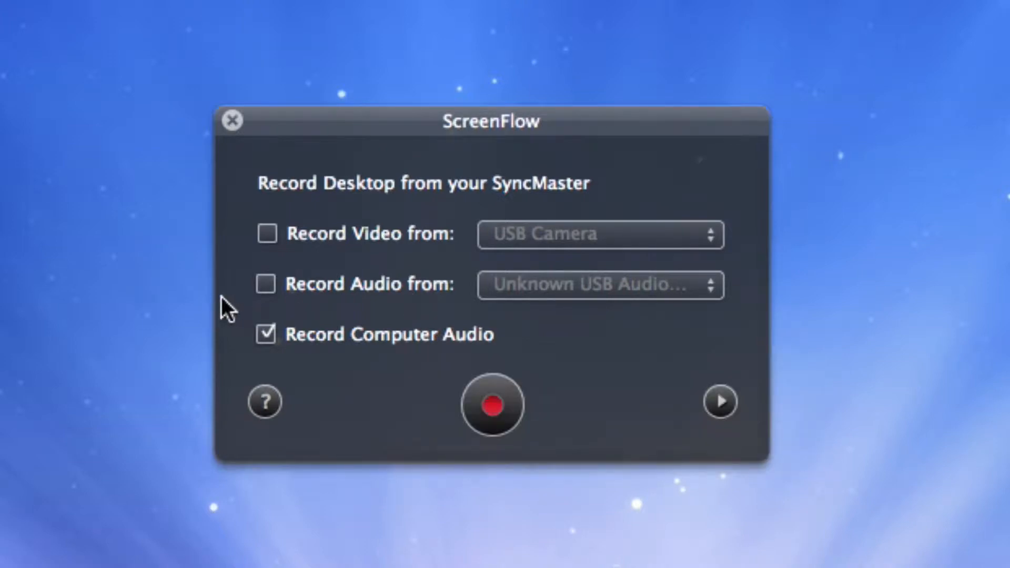
left_click(263, 289)
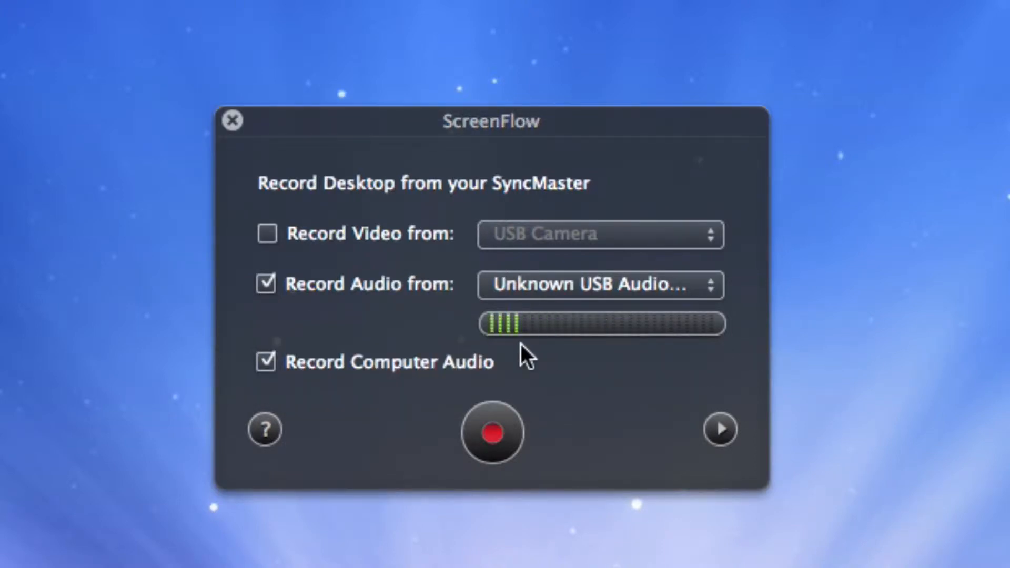
left_click(331, 284)
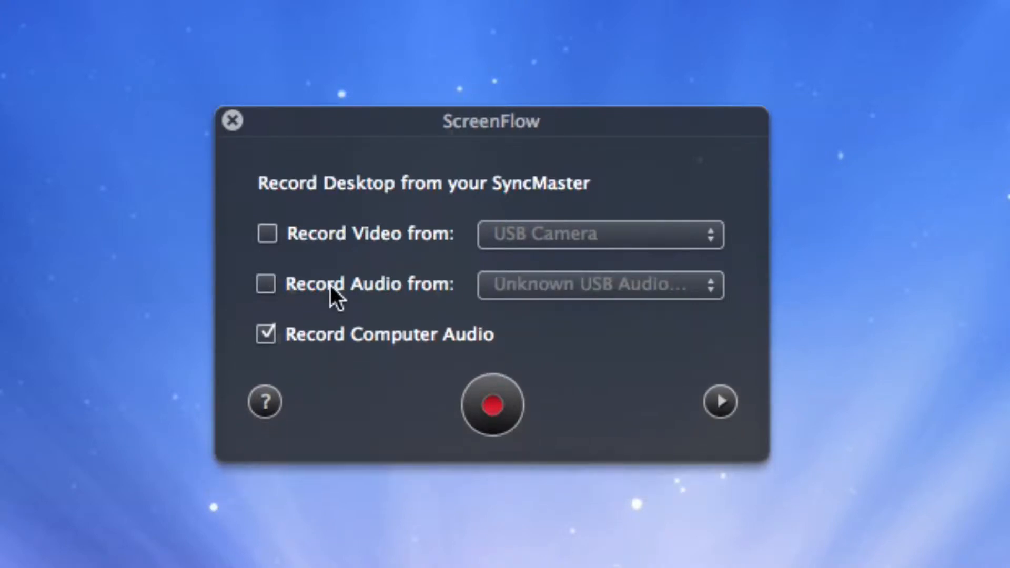
left_click(331, 286)
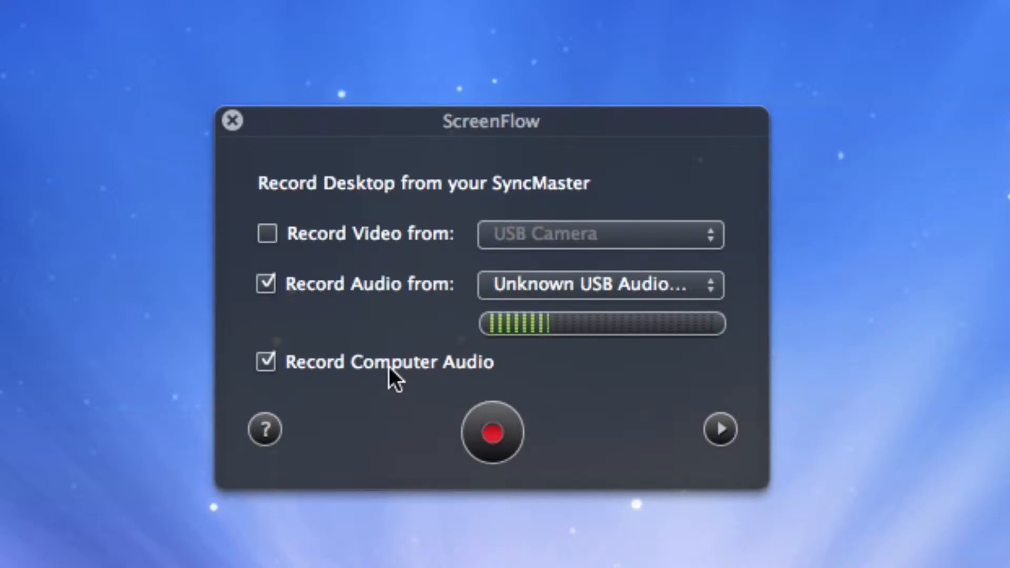
left_click(394, 121)
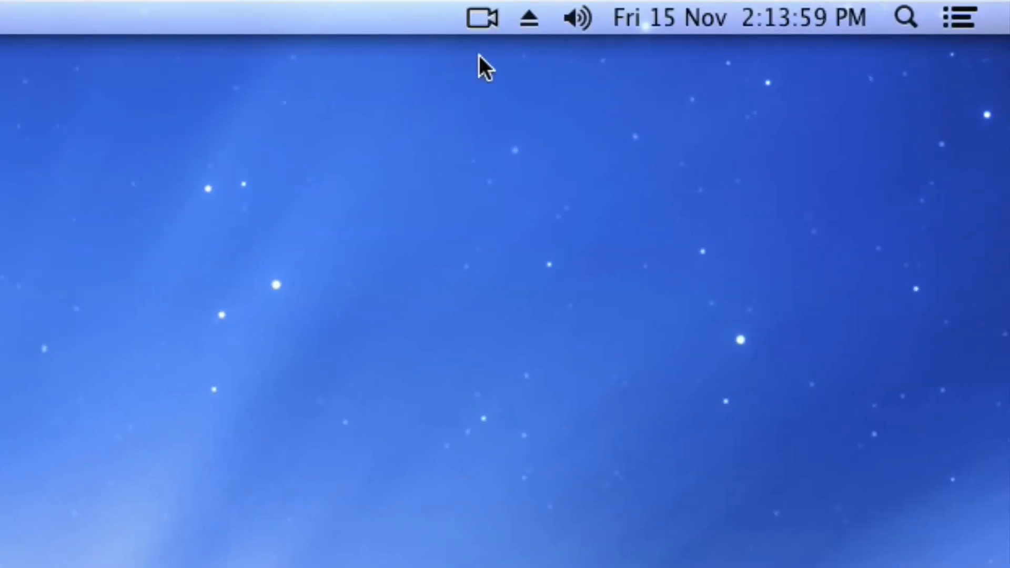
- Start a desktop recording with the USB microphone and computer audio enabled
left_click(485, 28)
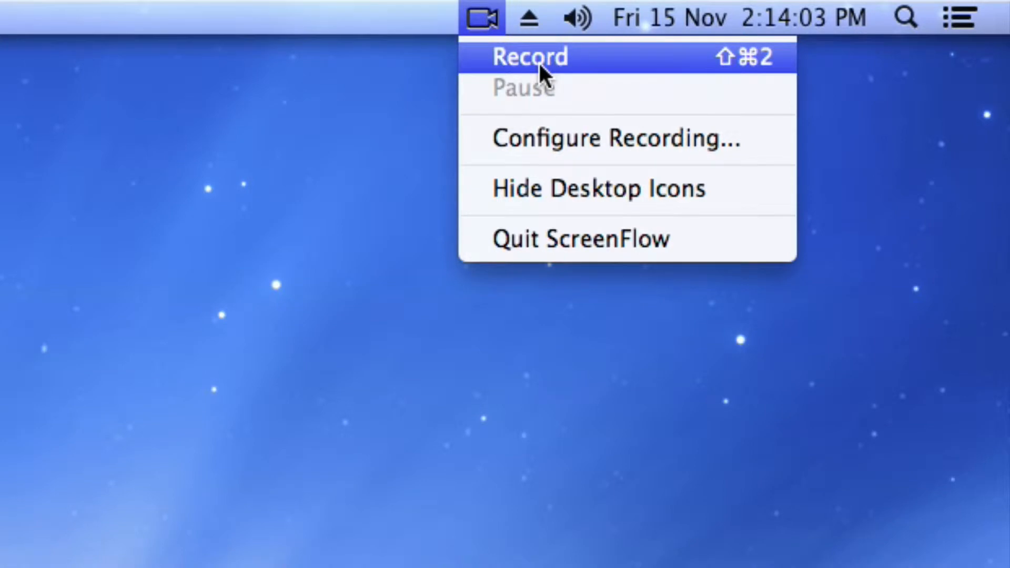
left_click(722, 65)
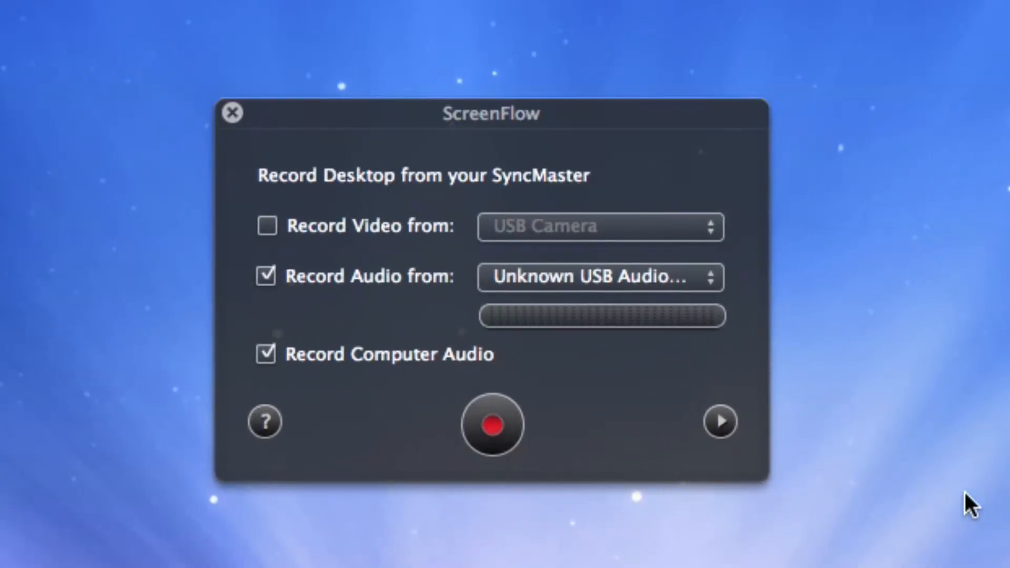
left_click(490, 418)
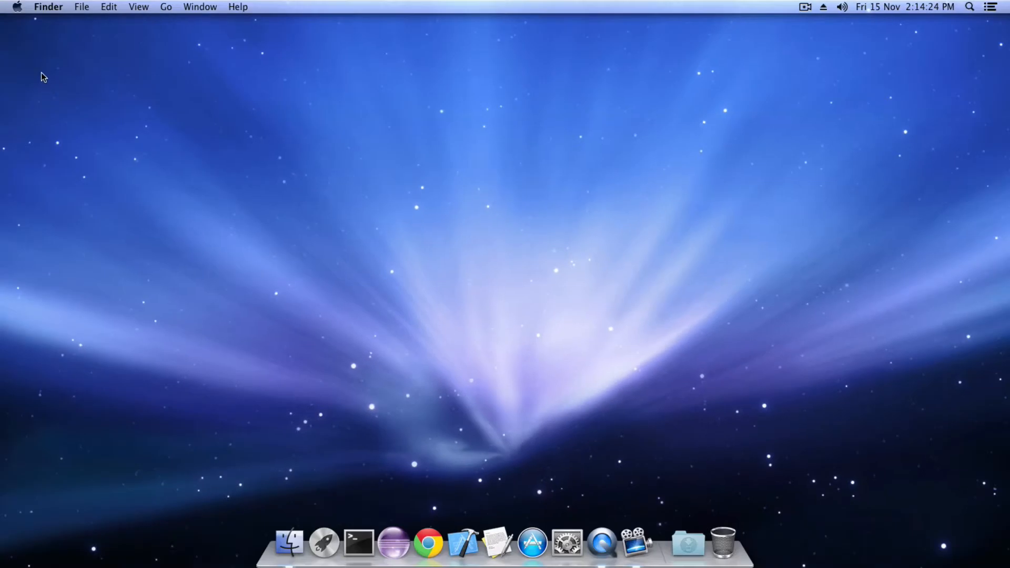
- Record a short desktop demonstration that opens and closes Launchpad, and stop the recording
left_click_drag(39, 64, 888, 393)
left_click(324, 543)
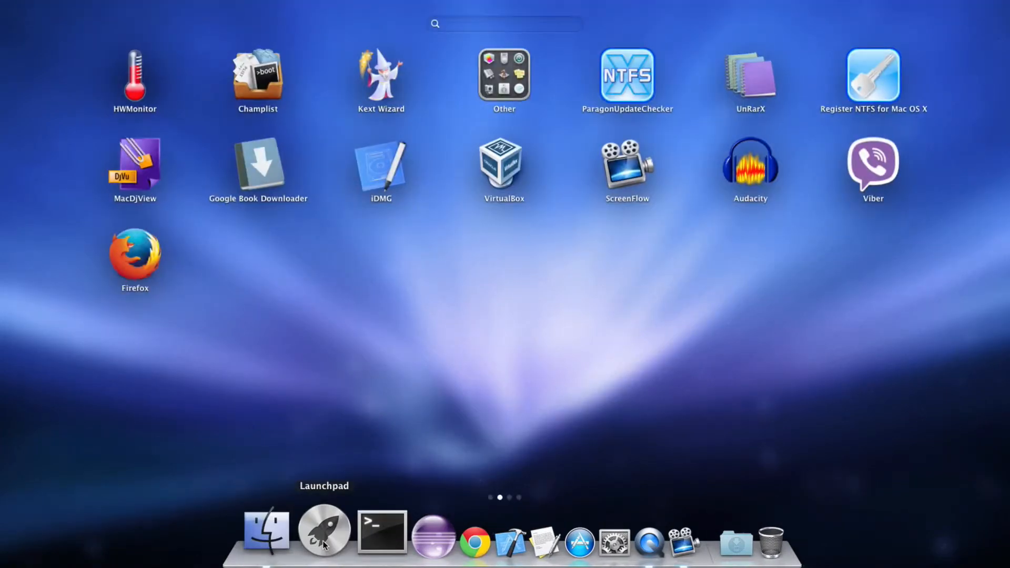
left_click(324, 545)
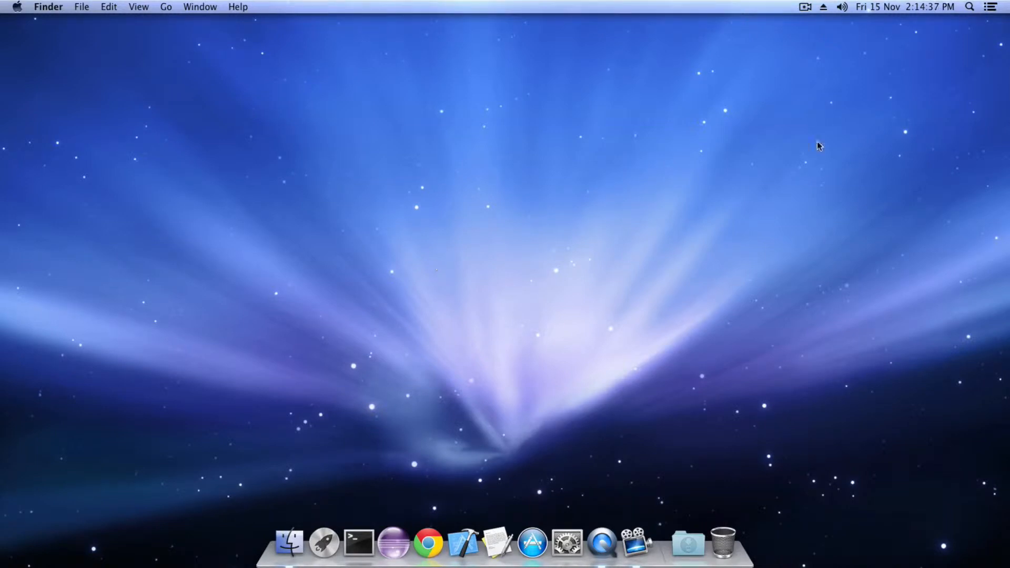
left_click(809, 8)
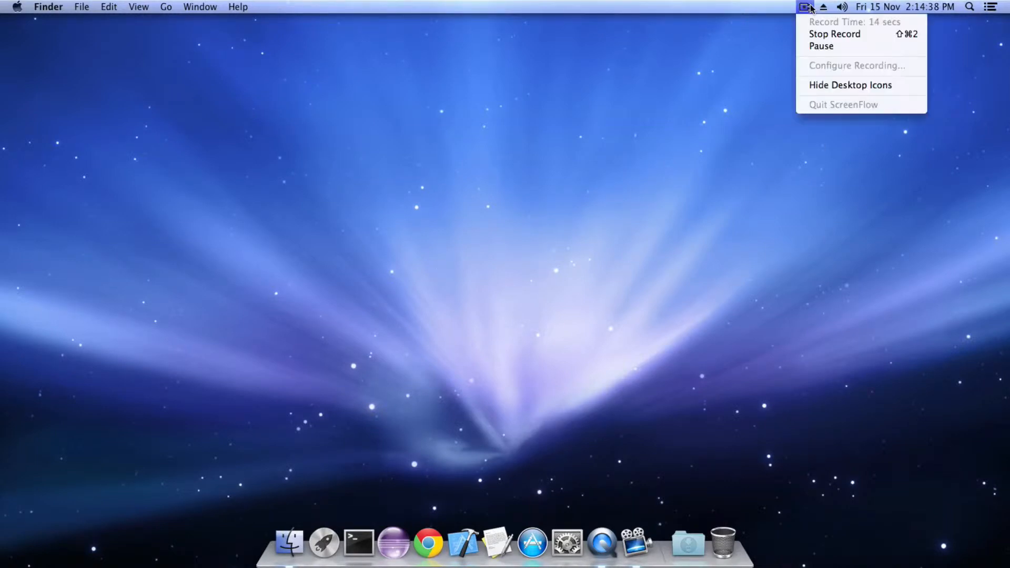
left_click(813, 35)
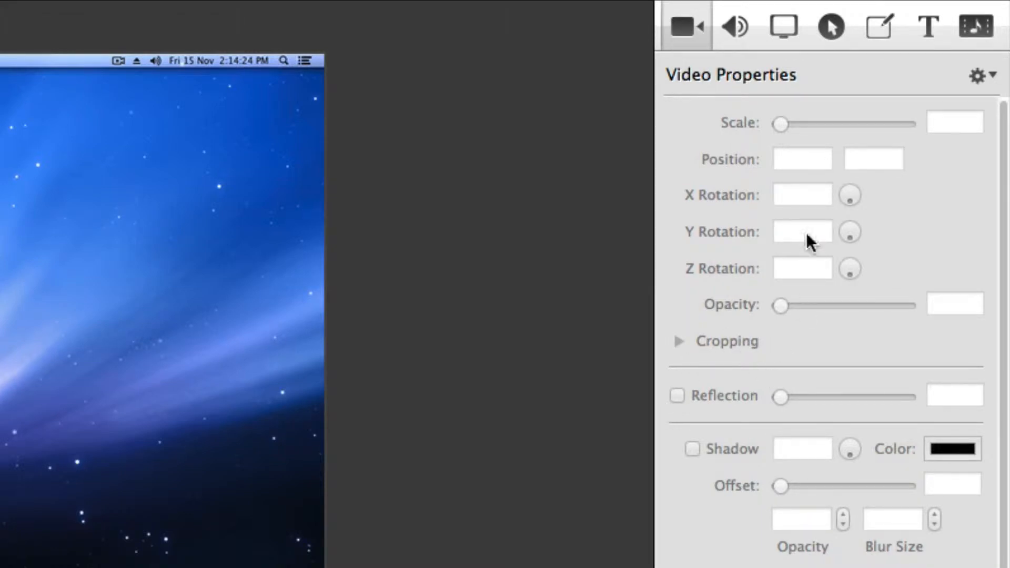
- Examine the audio, screen recording, callout, annotation and text properties and the media library in the editor
left_click(730, 24)
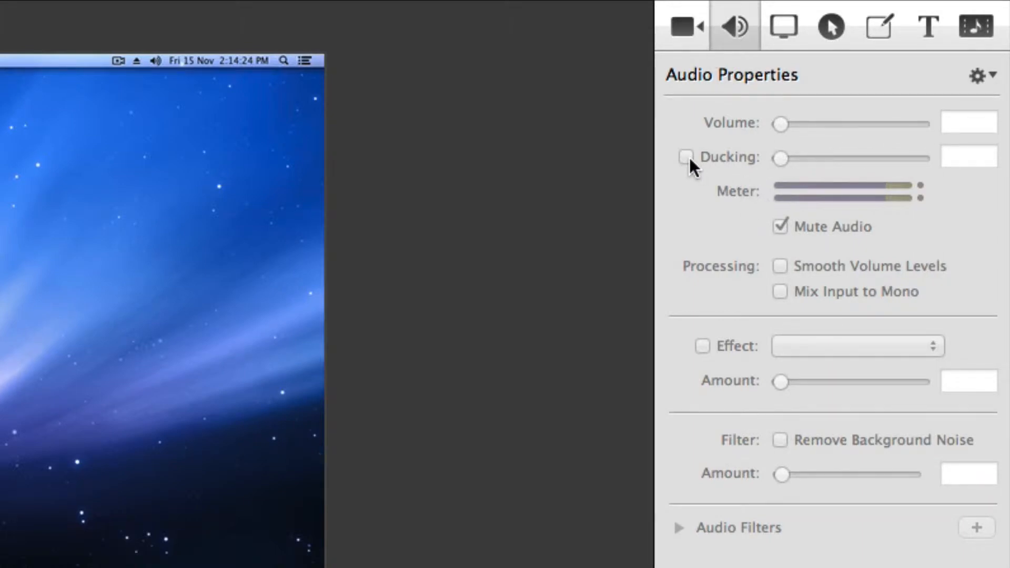
mouse_move(689, 158)
left_click(779, 41)
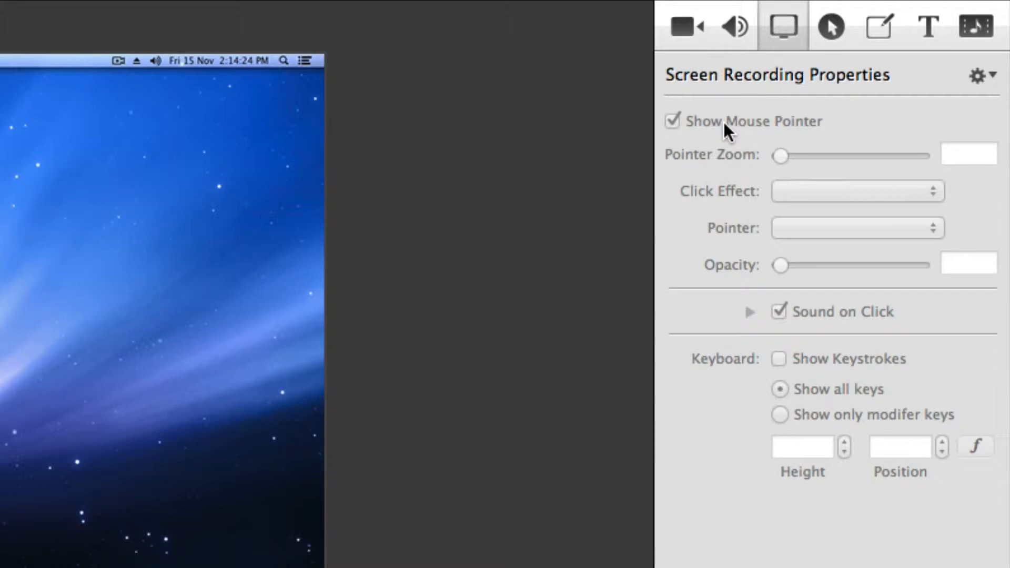
mouse_move(724, 120)
mouse_move(900, 168)
left_click(828, 35)
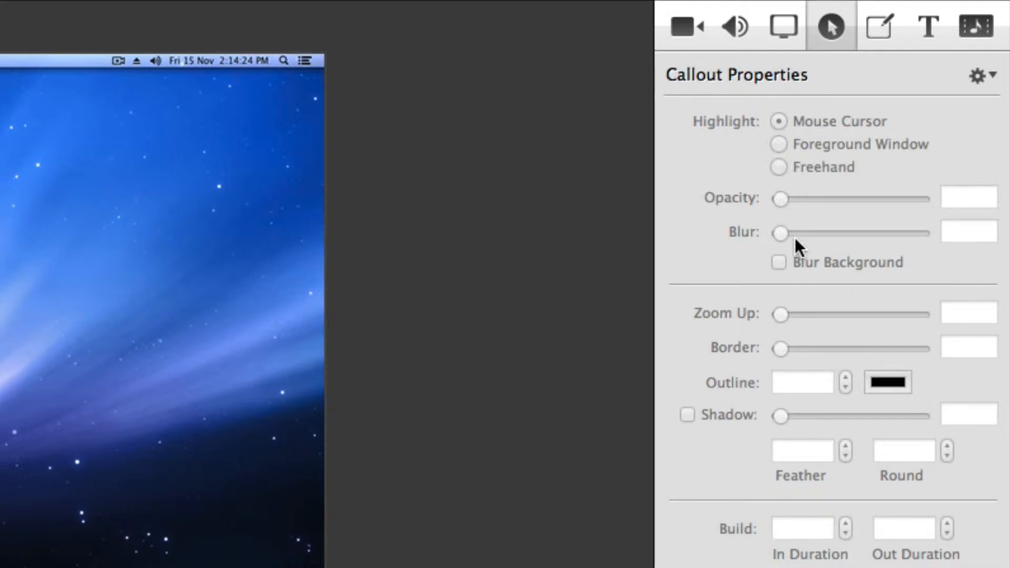
mouse_move(795, 238)
left_click(879, 30)
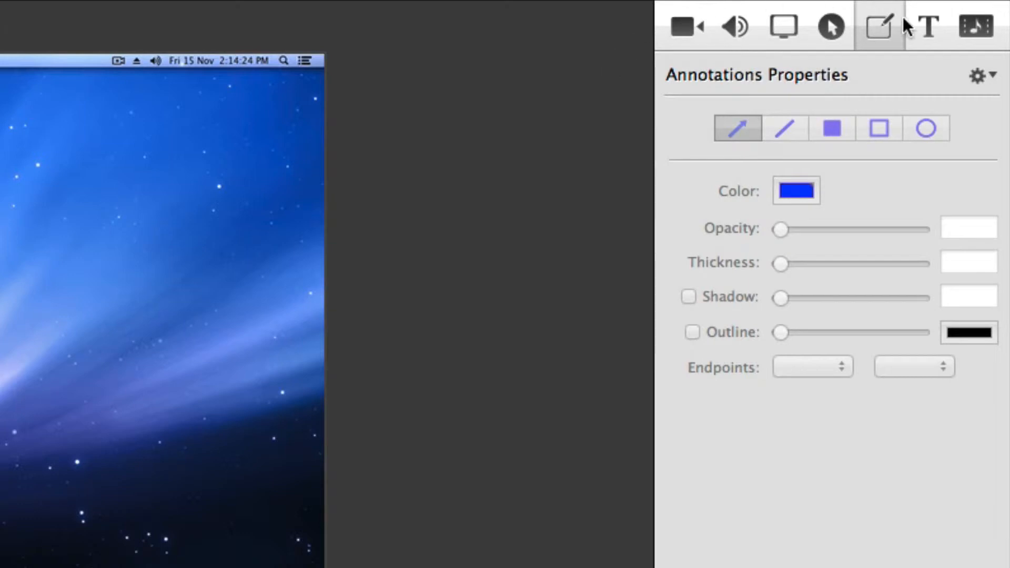
left_click(929, 25)
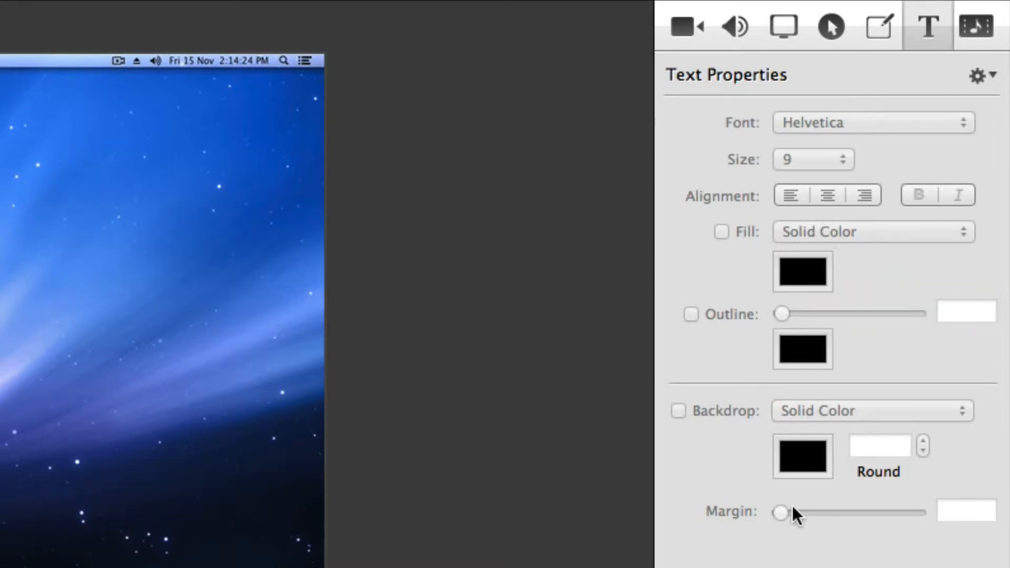
left_click(973, 29)
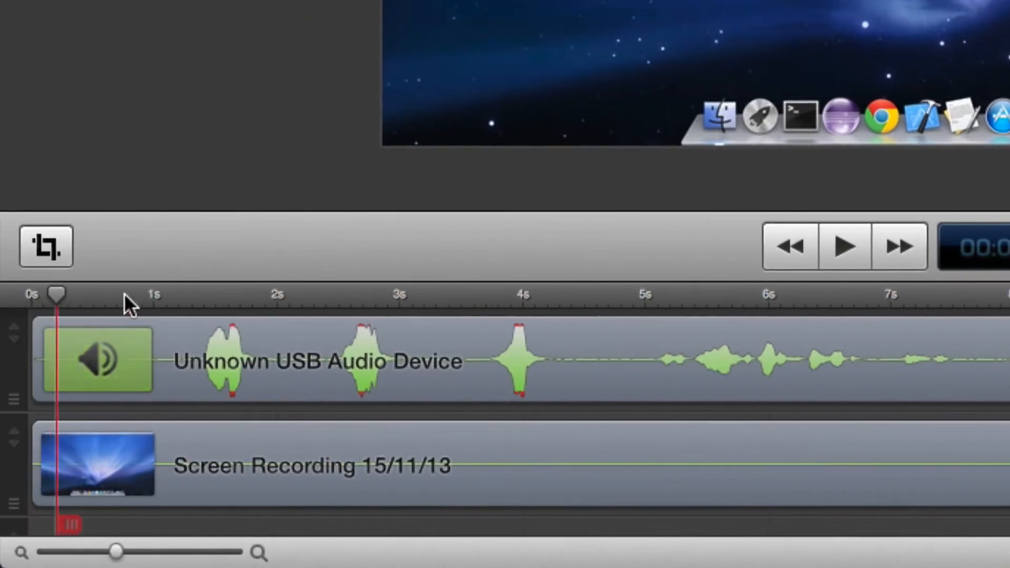
- Return the playhead to the start of the timeline, with the timeline slightly enlarged, and select the Unknown USB Audio Device clip
left_click_drag(124, 295, 19, 304)
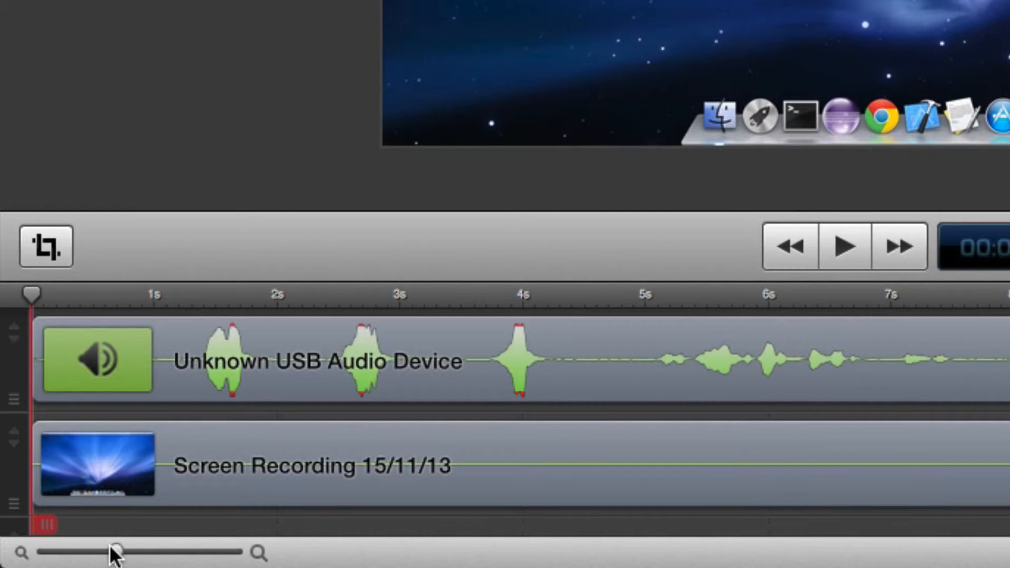
left_click_drag(114, 553, 117, 528)
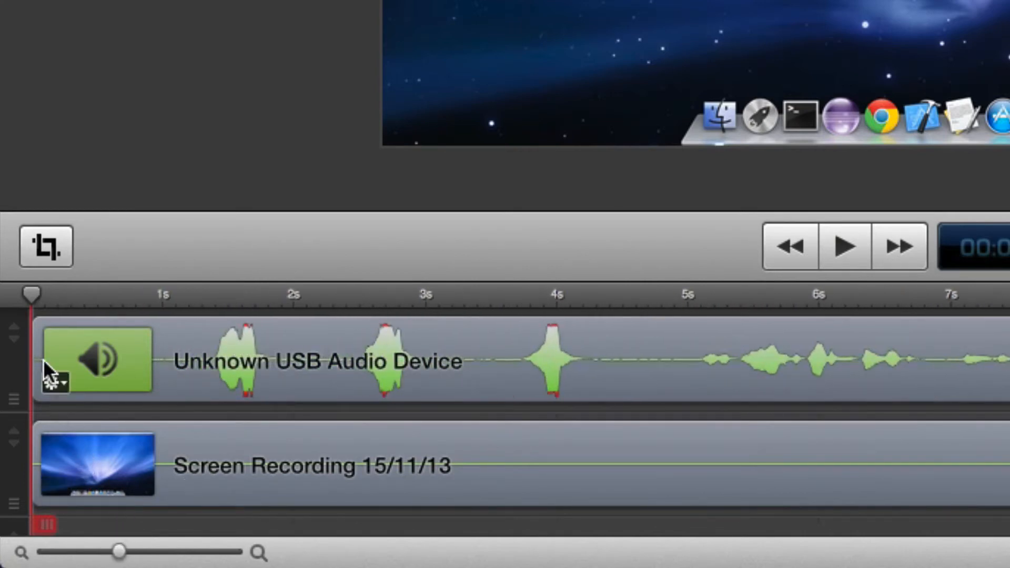
left_click(307, 443)
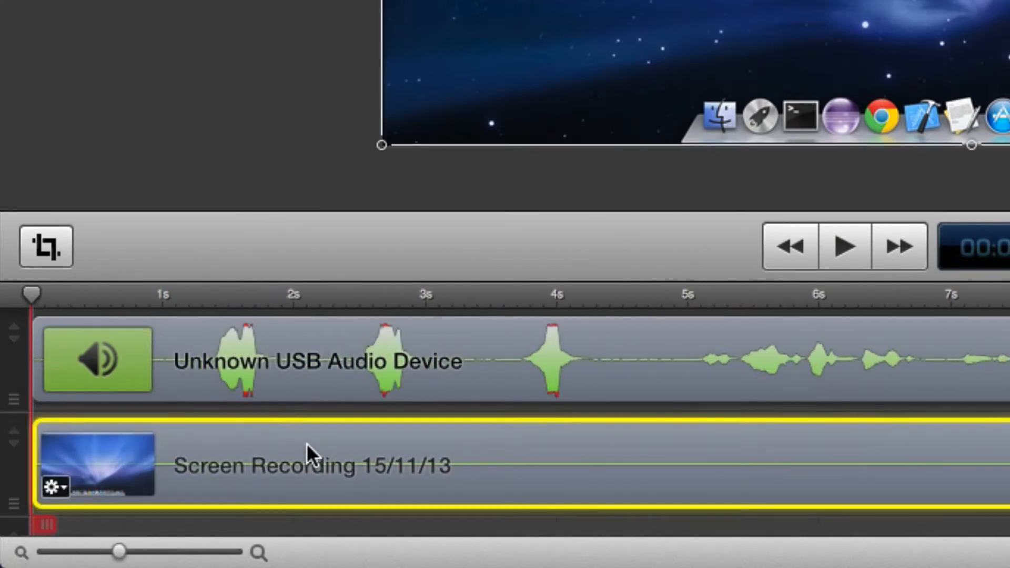
left_click(314, 389)
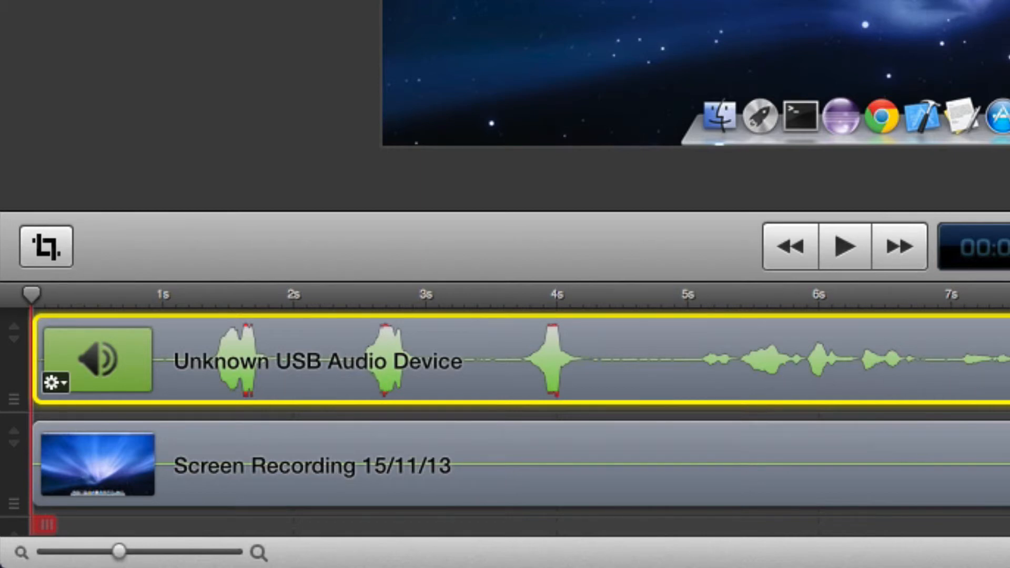
- Scrub the playhead to about 8 seconds and back to the start, and play the recording from there
left_click(937, 299)
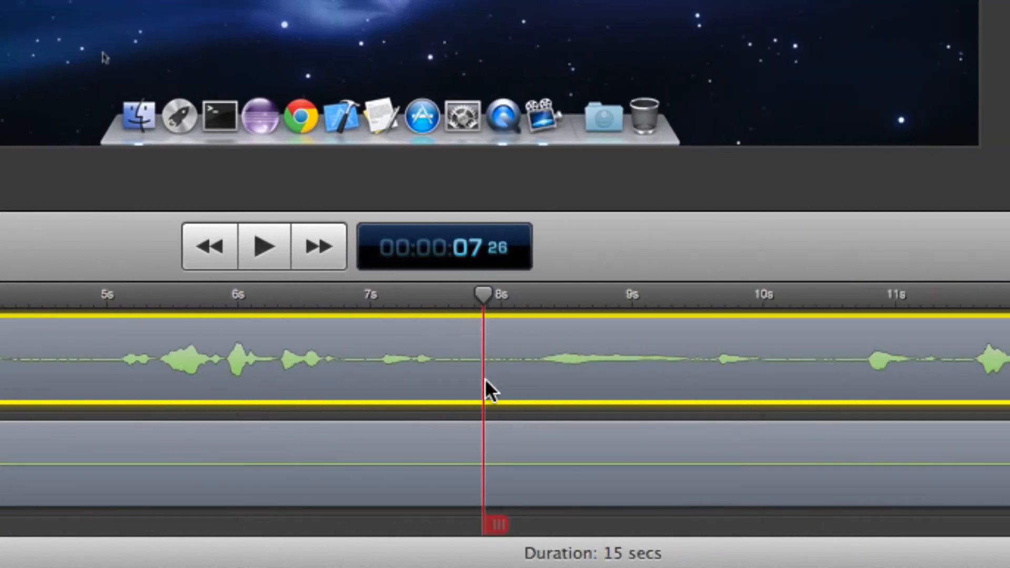
left_click_drag(490, 524, 474, 523)
mouse_move(479, 293)
left_mouse_down()
mouse_move(460, 289)
mouse_move(524, 290)
mouse_move(449, 298)
mouse_move(484, 308)
left_mouse_up()
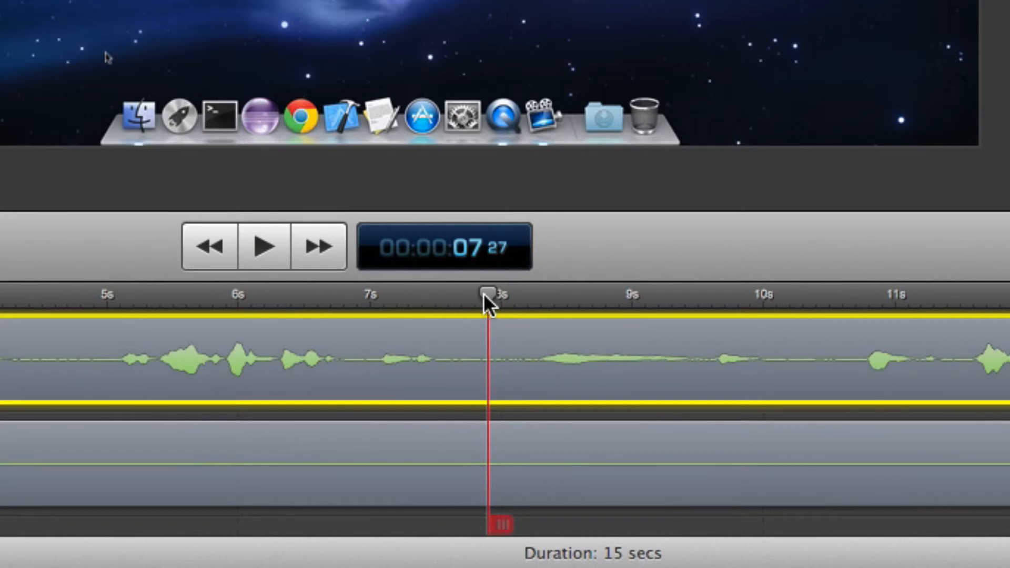
left_click_drag(493, 299, 0, 329)
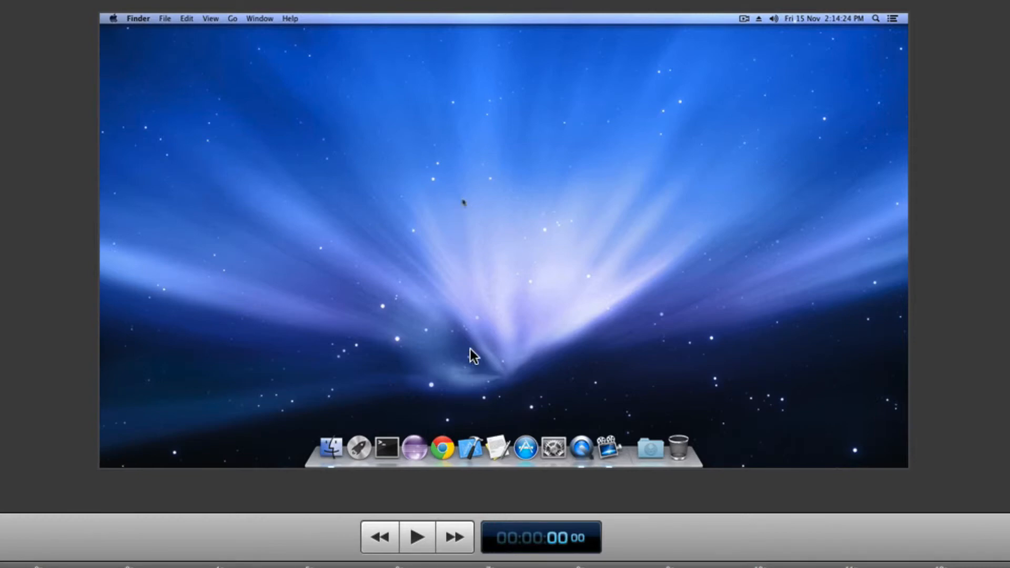
left_click(417, 537)
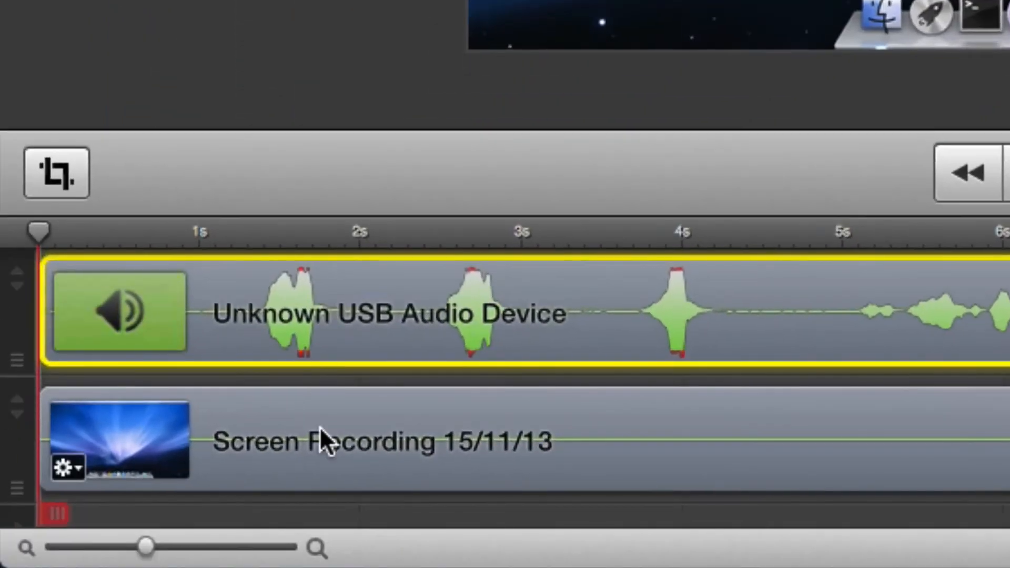
- Select the Unknown USB Audio Device clip and enable background noise removal for its audio
left_click(322, 421)
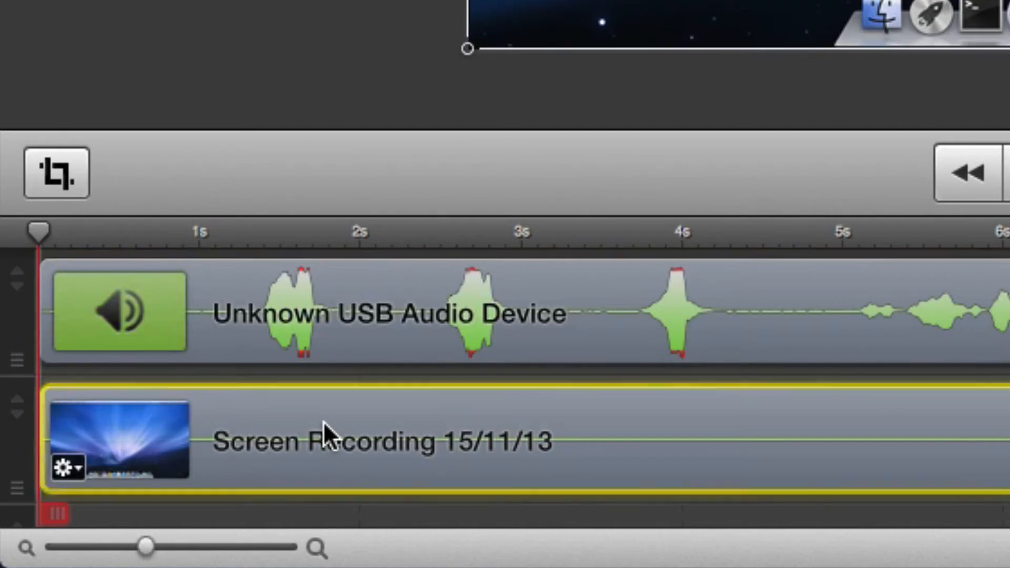
left_click(358, 312)
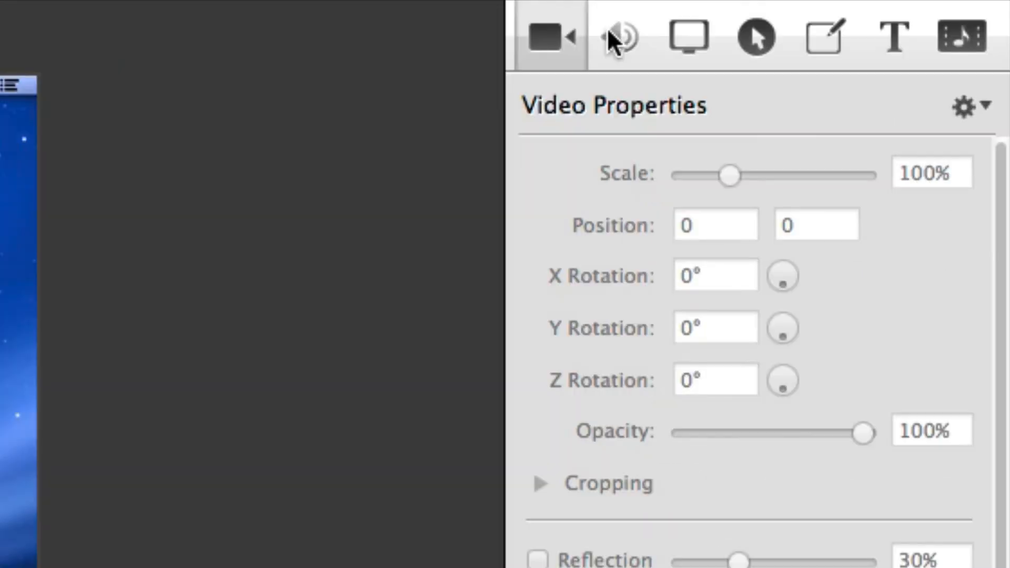
left_click(612, 39)
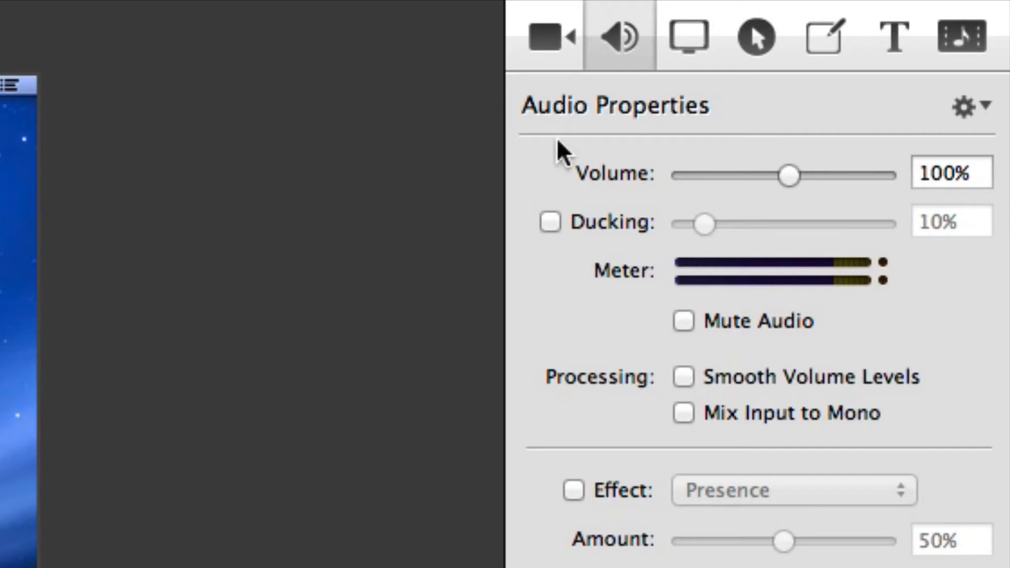
mouse_move(568, 230)
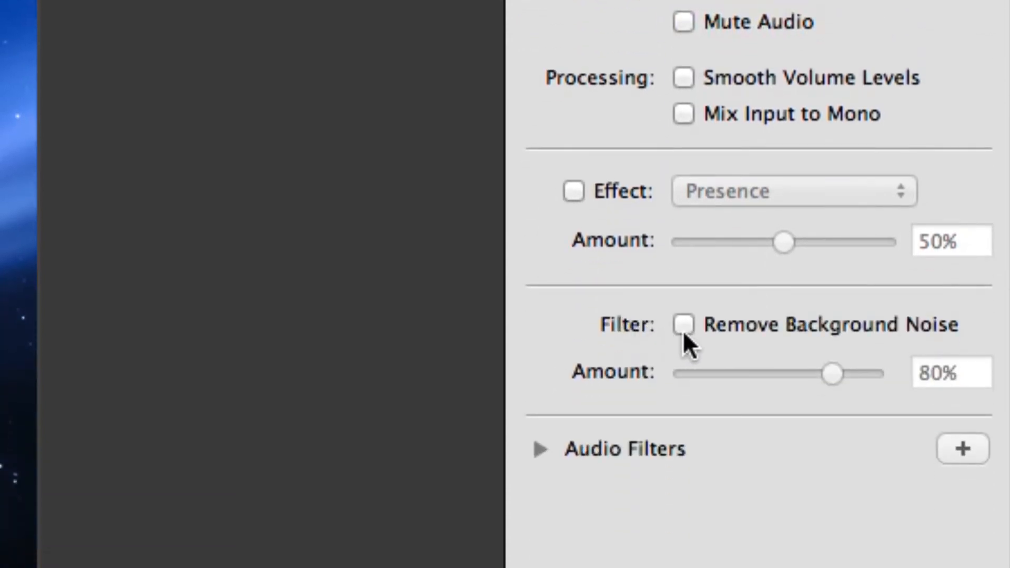
left_click(686, 332)
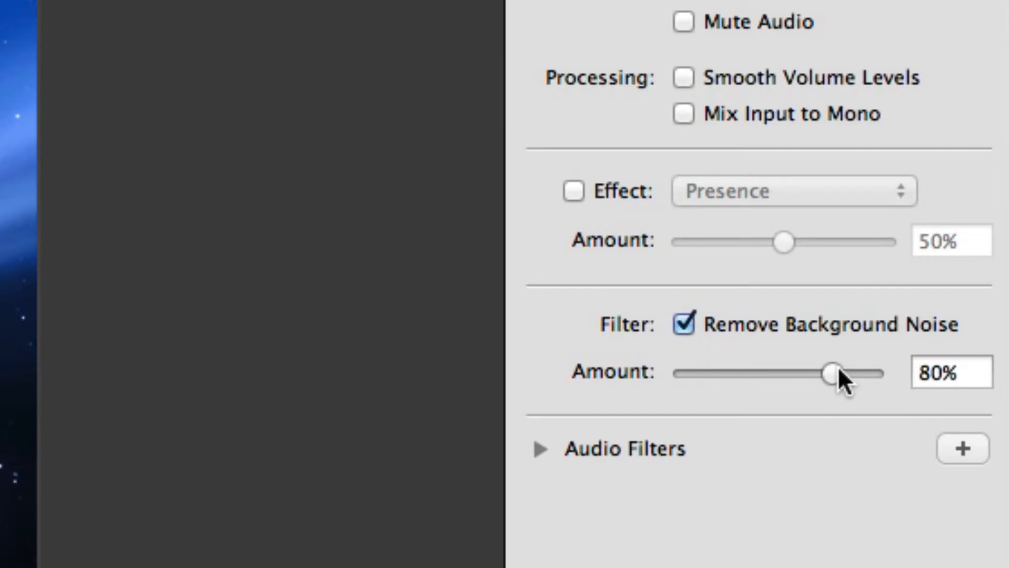
- Set the background noise removal amount to 100%, and play the recording from the start before pausing it
left_click_drag(839, 370, 923, 372)
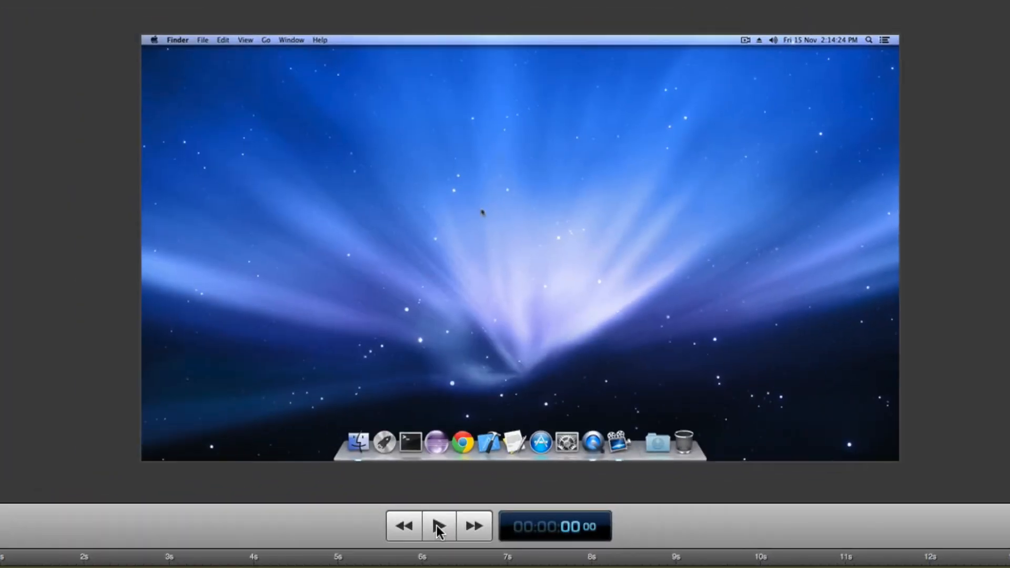
left_click(438, 527)
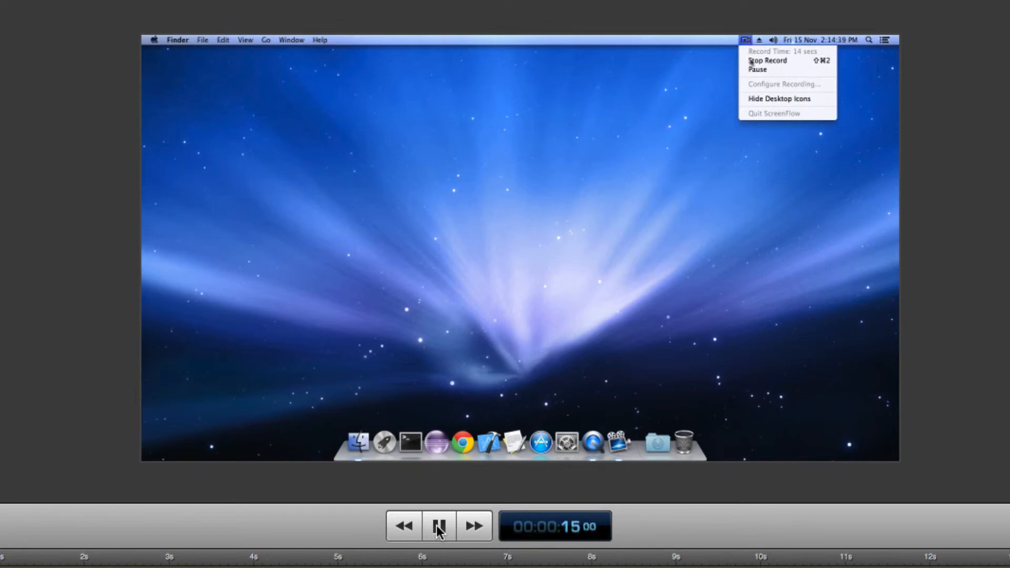
left_click(440, 527)
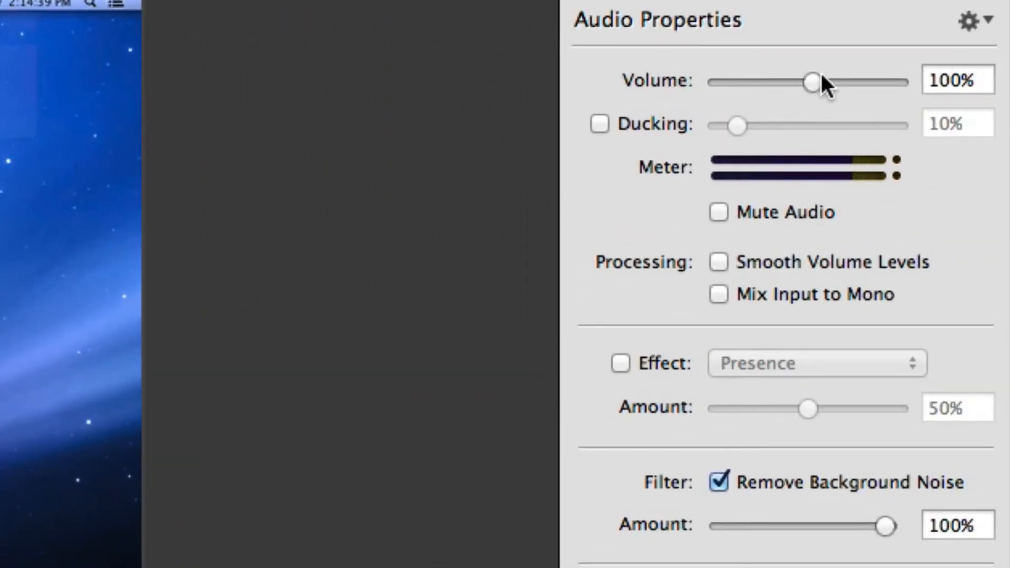
- Raise the Unknown USB Audio Device clip's volume to 159% and play the recording
left_click_drag(822, 78, 918, 78)
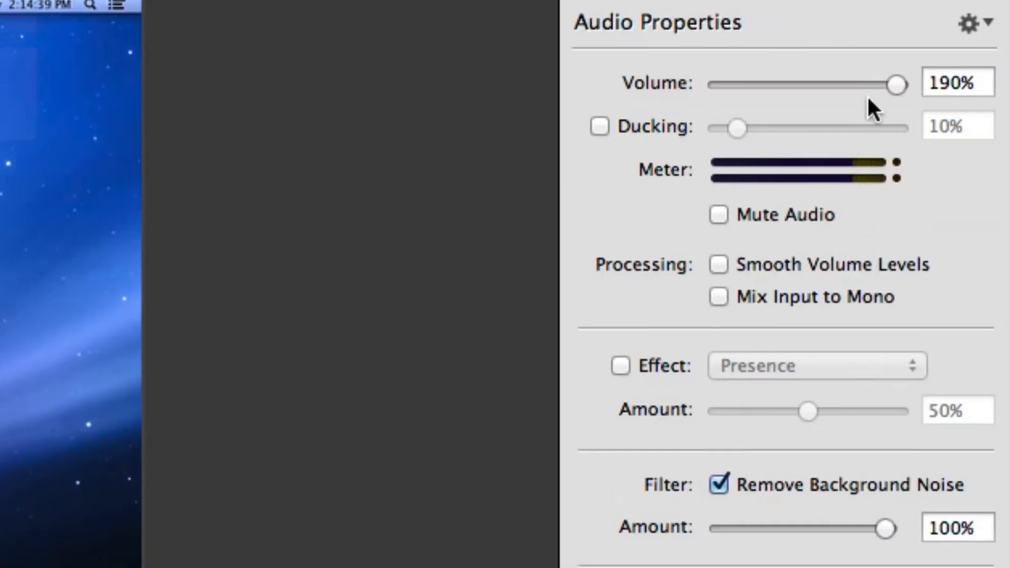
left_click_drag(893, 83, 865, 96)
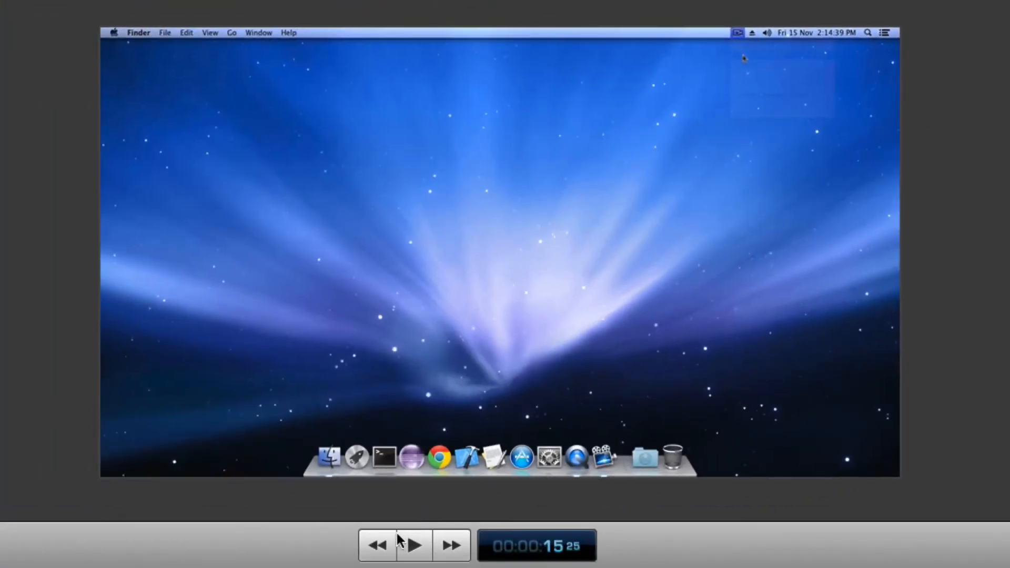
left_click(408, 552)
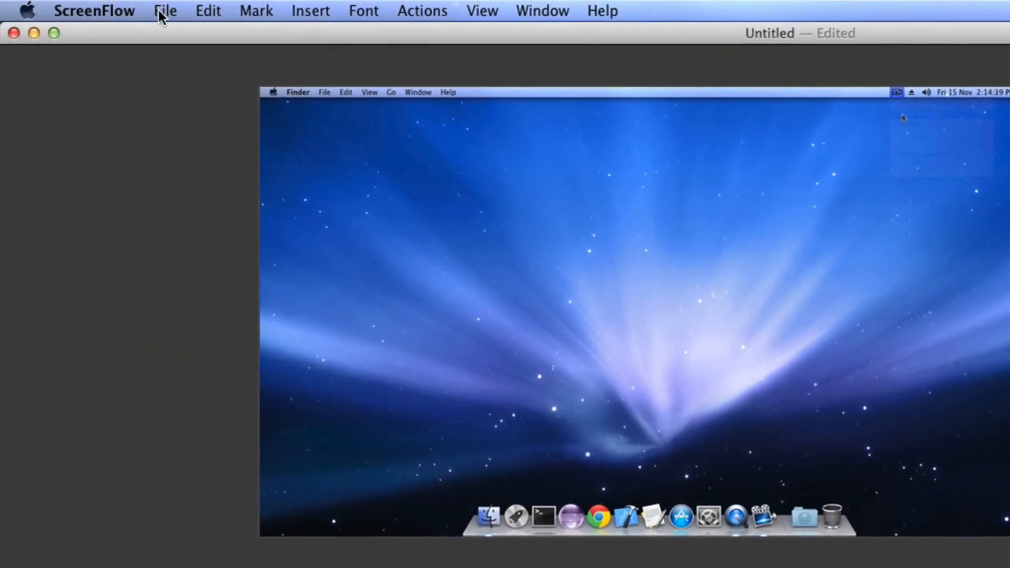
- Open the export settings and switch the dimensions to a custom size, using the Web – High preset
left_click(159, 10)
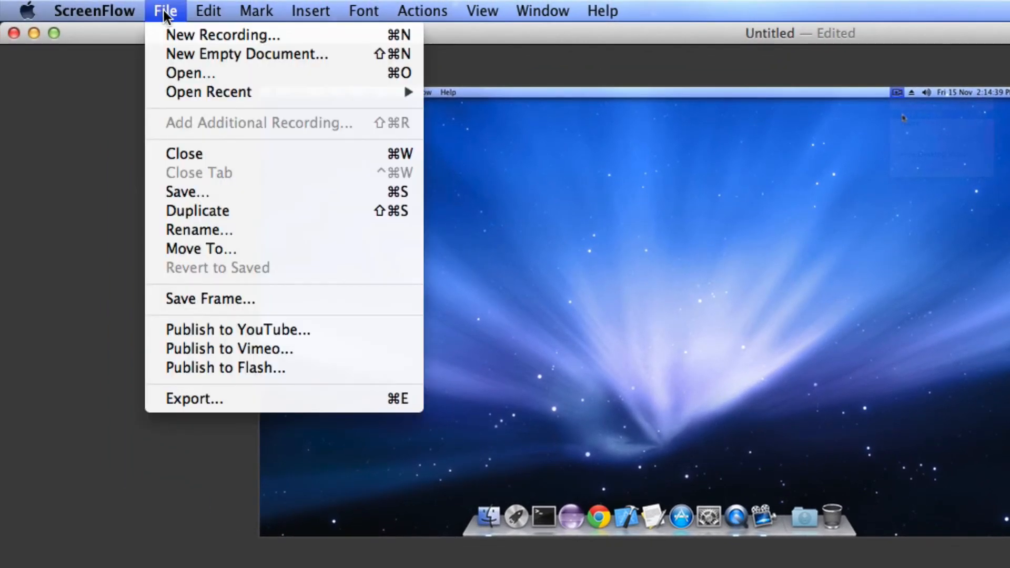
left_click(271, 399)
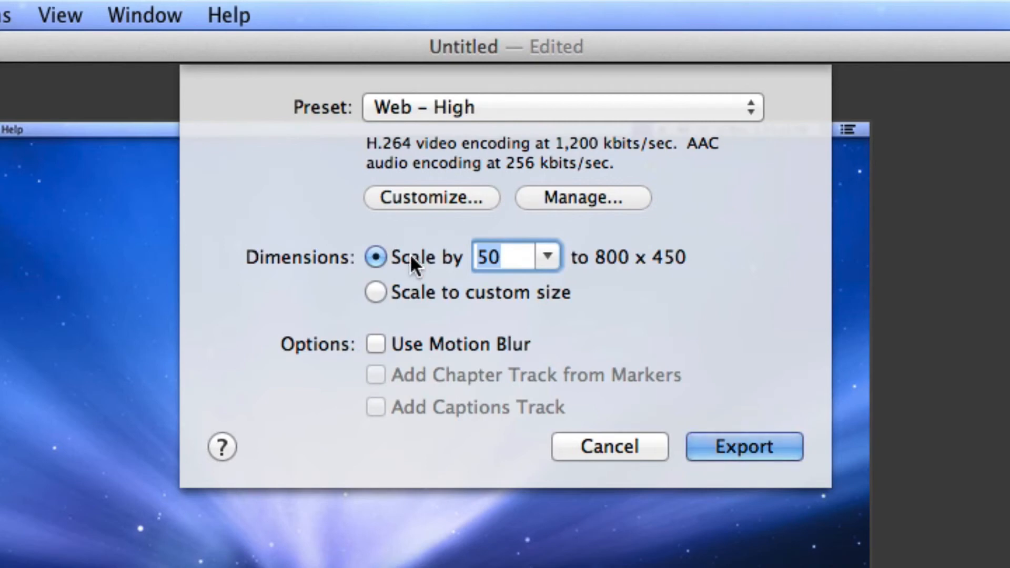
left_click(517, 261)
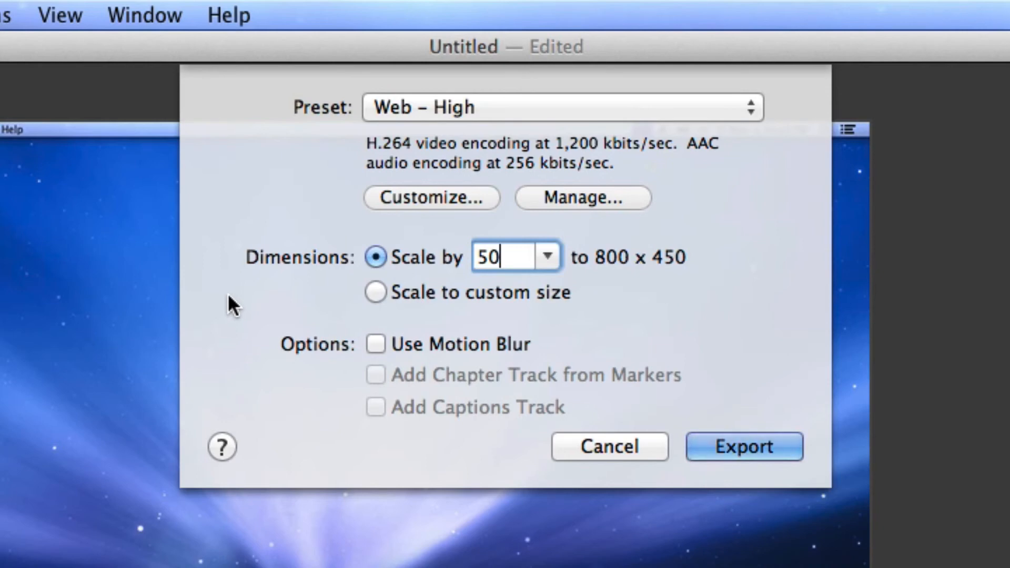
left_click(384, 289)
left_click(537, 338)
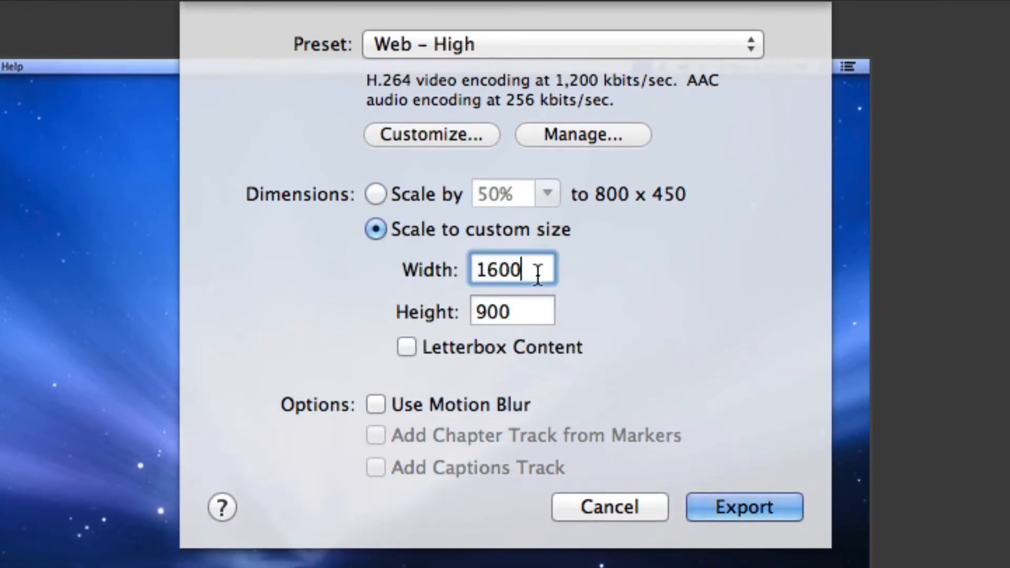
- Set the export width to 1920 and the height to 1080, and enable letterboxing of the content
left_click_drag(538, 275, 446, 271)
type("1920")
key("Tab")
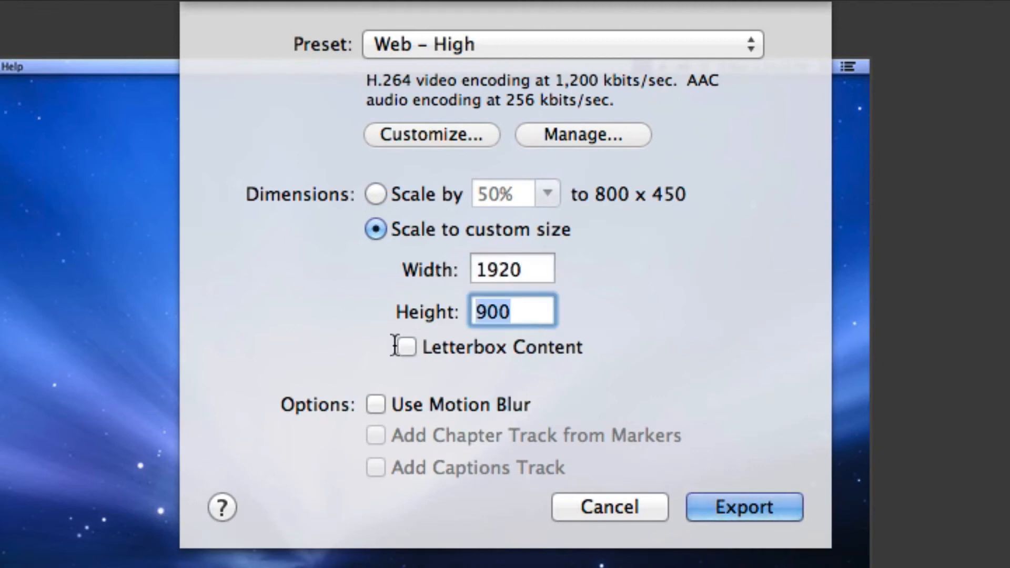
type("1080")
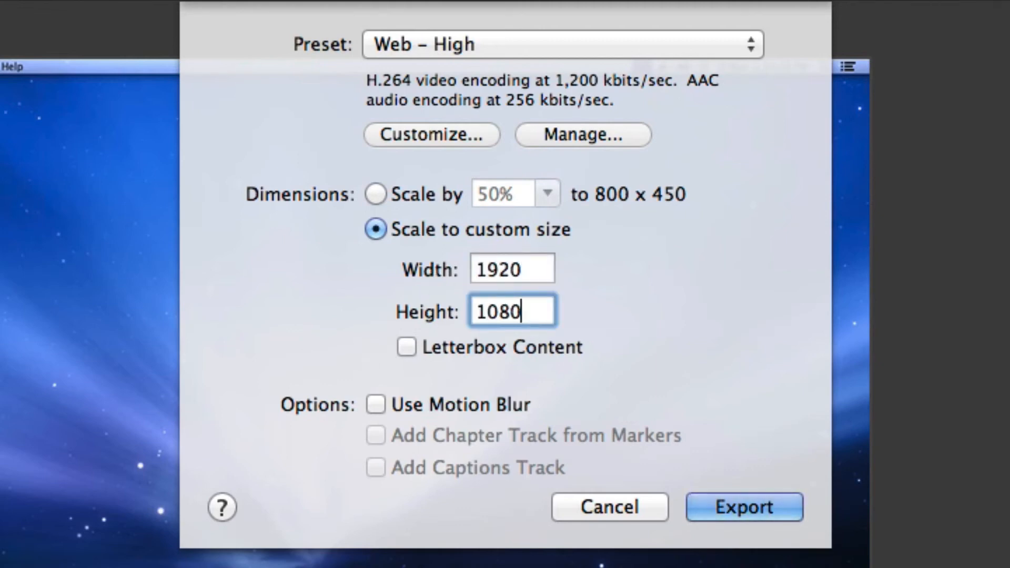
left_click(407, 348)
- Export the video to the Desktop under the name Test.mp4
left_click(709, 500)
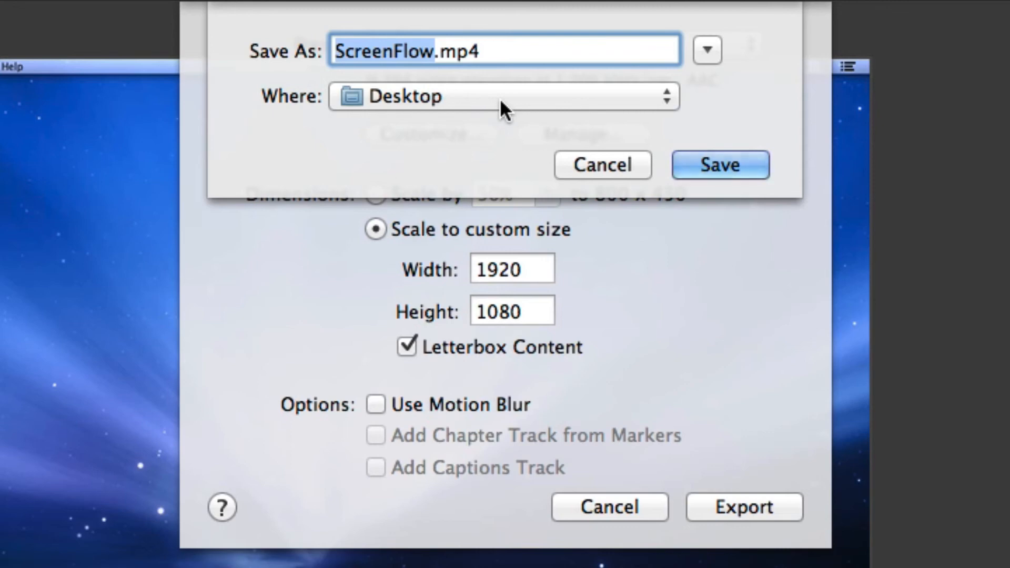
type("Test")
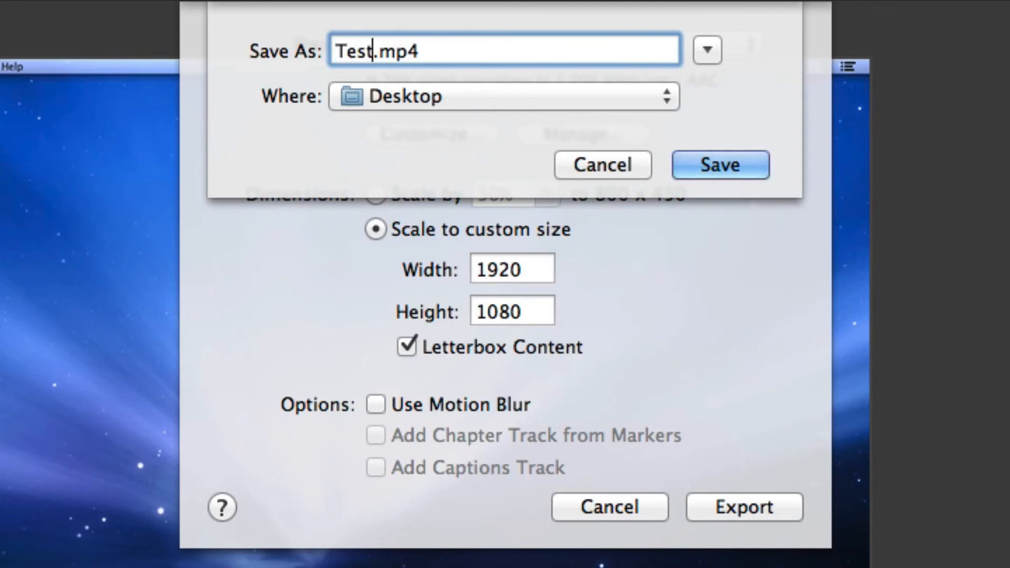
left_click(734, 158)
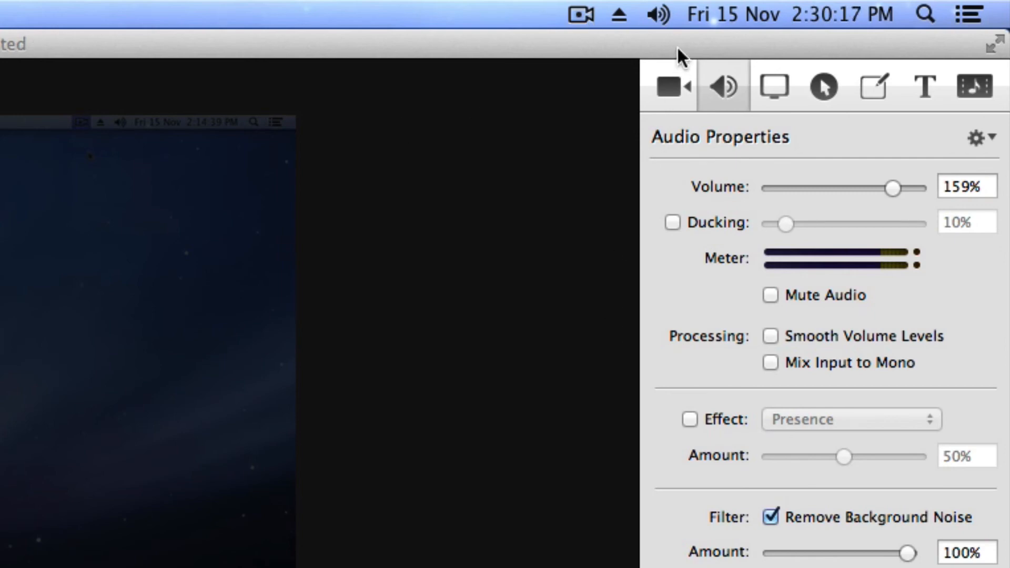
left_click(579, 16)
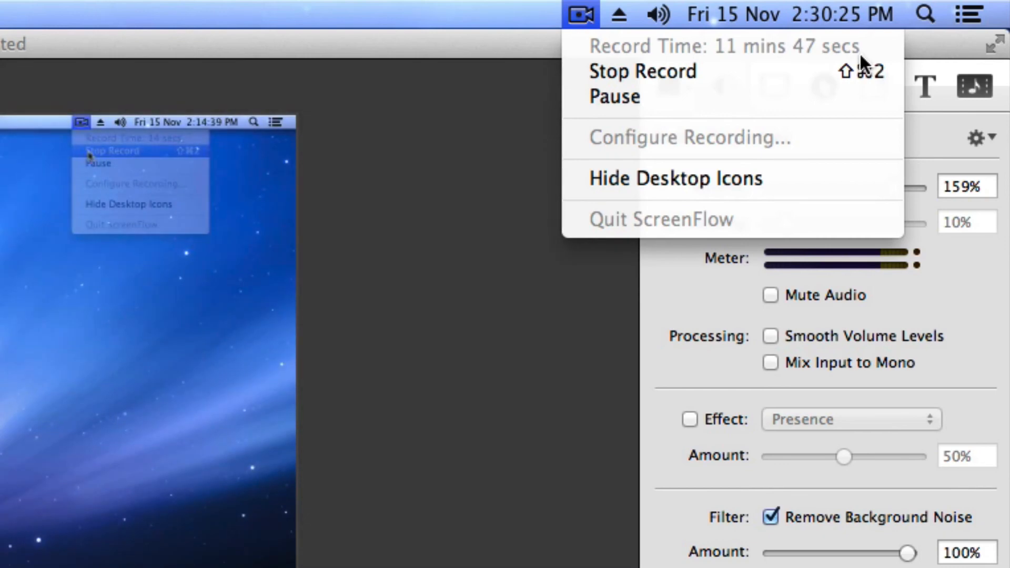
left_click(537, 26)
left_click(575, 22)
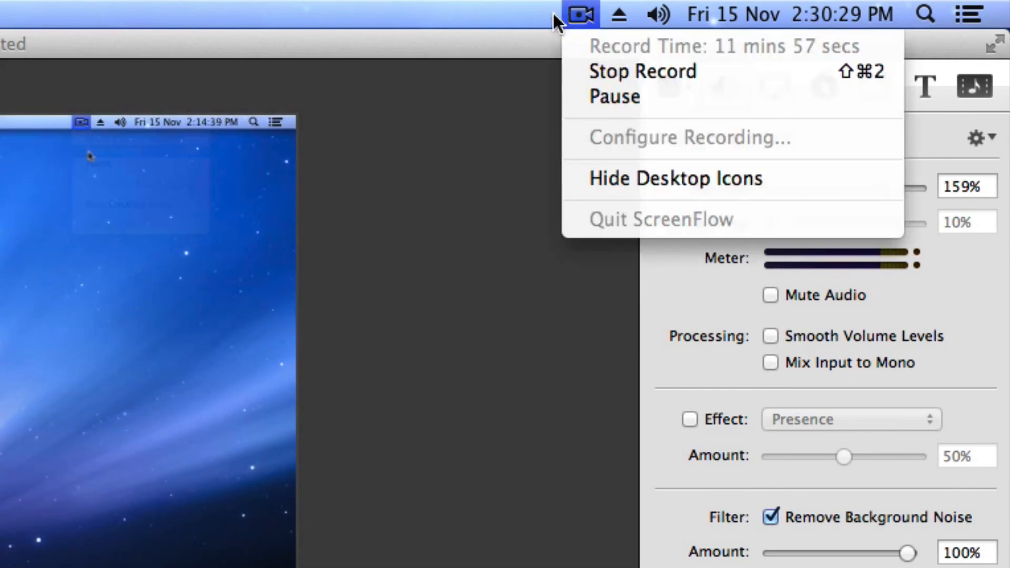
left_click(577, 22)
left_click(579, 20)
left_click(500, 3)
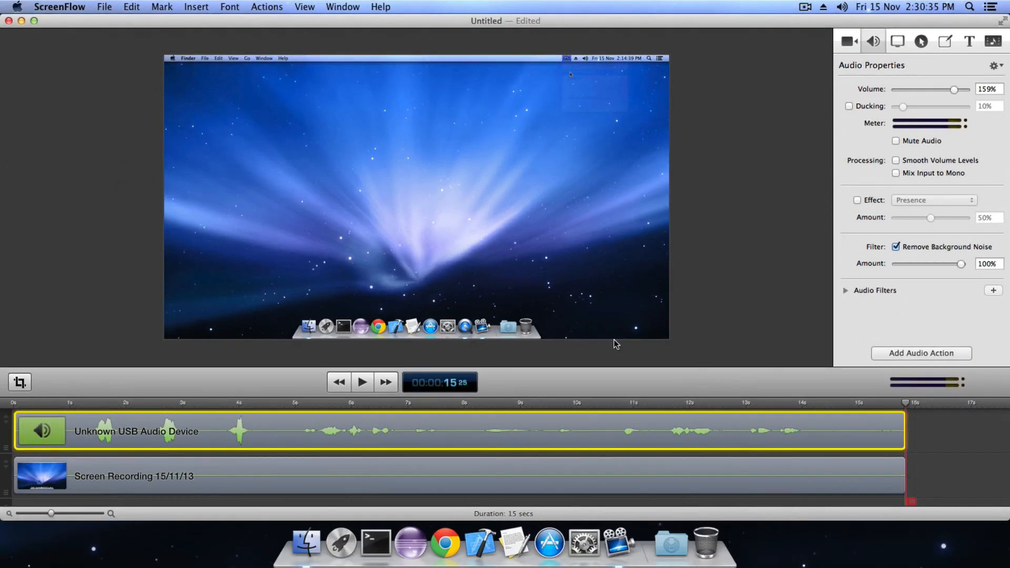
- Minimize the editor window and open the exported Test.mp4 from the Desktop
left_click(22, 20)
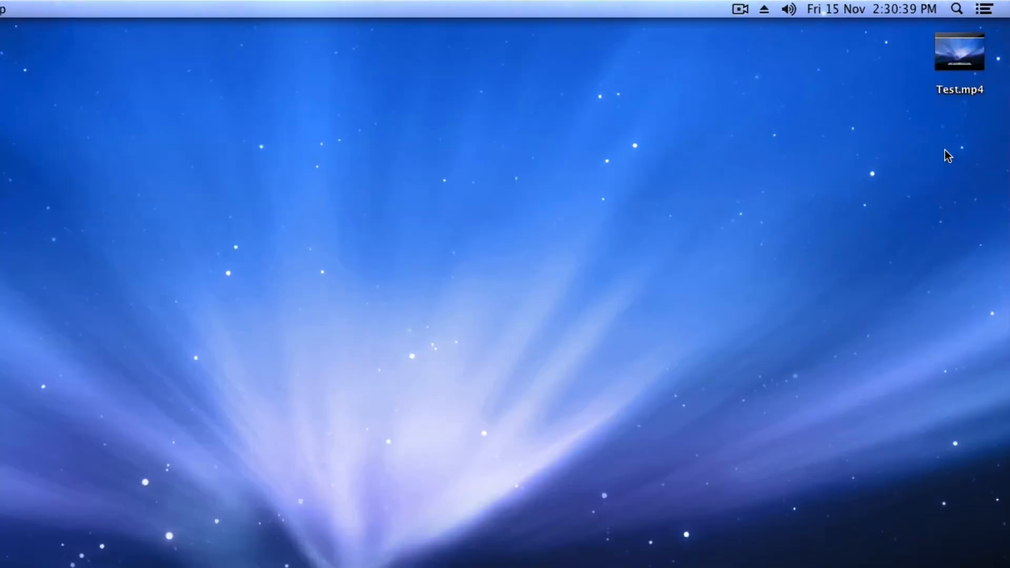
left_click_drag(944, 100, 976, 18)
left_click_drag(903, 53, 901, 51)
left_click(700, 254)
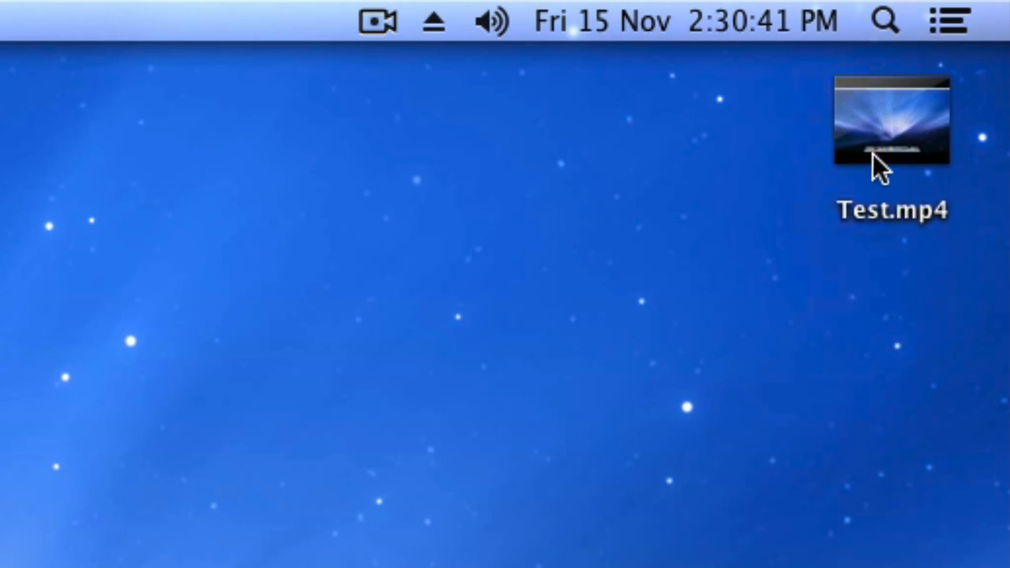
mouse_move(869, 148)
left_click(844, 162)
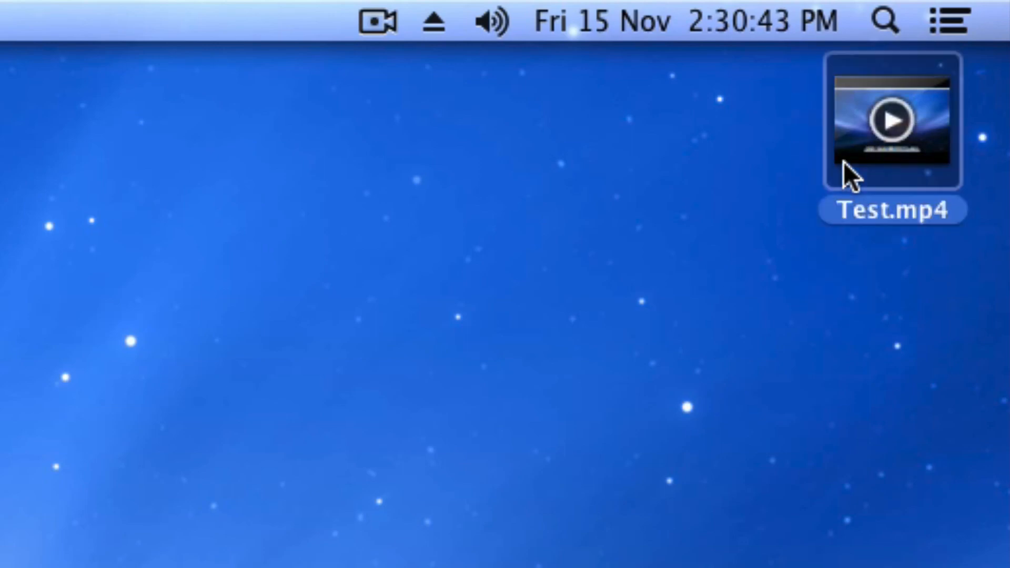
key("space")
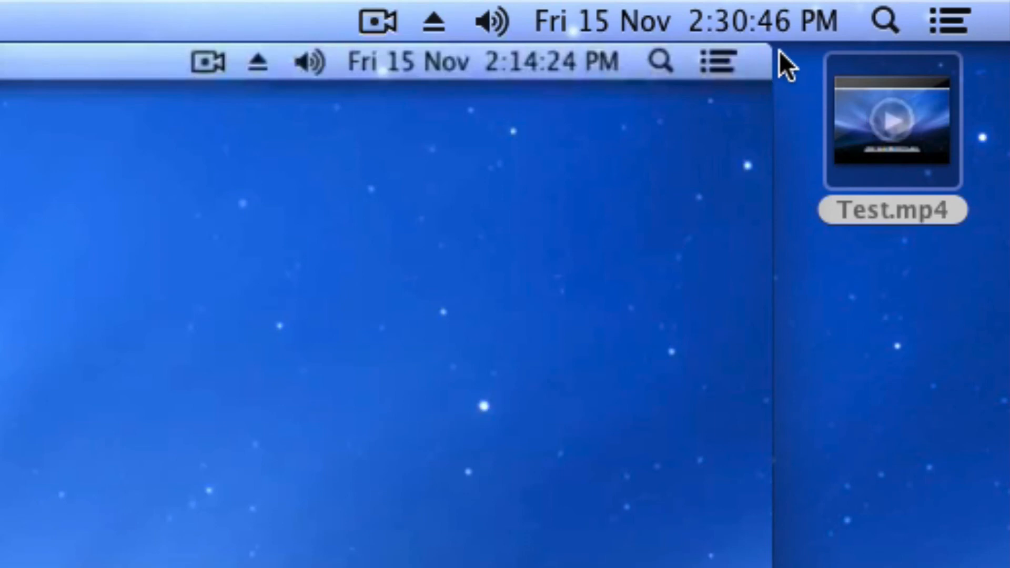
- Play the exported Test.mp4 in full screen and leave full screen when it ends
left_click(745, 62)
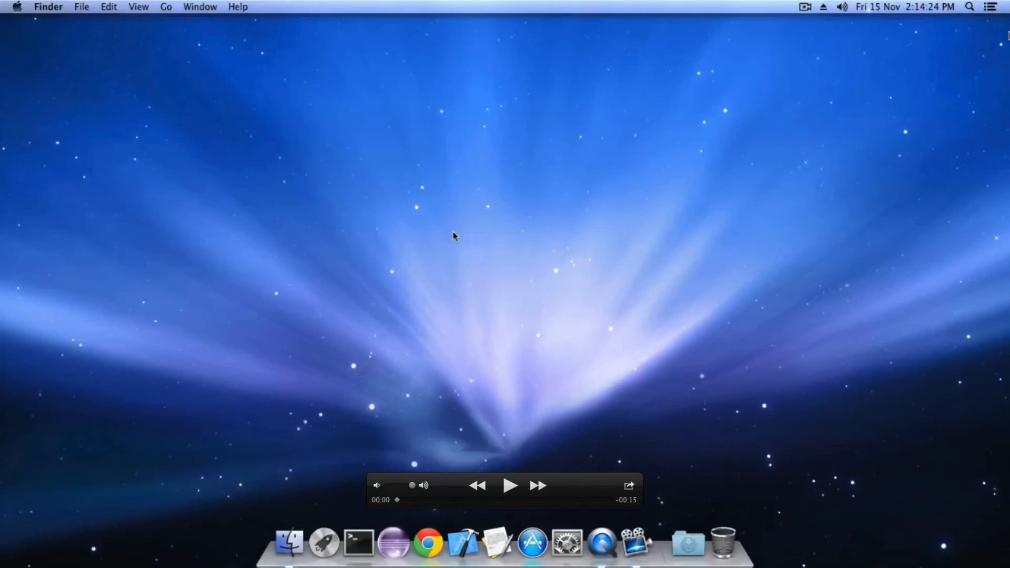
key("space")
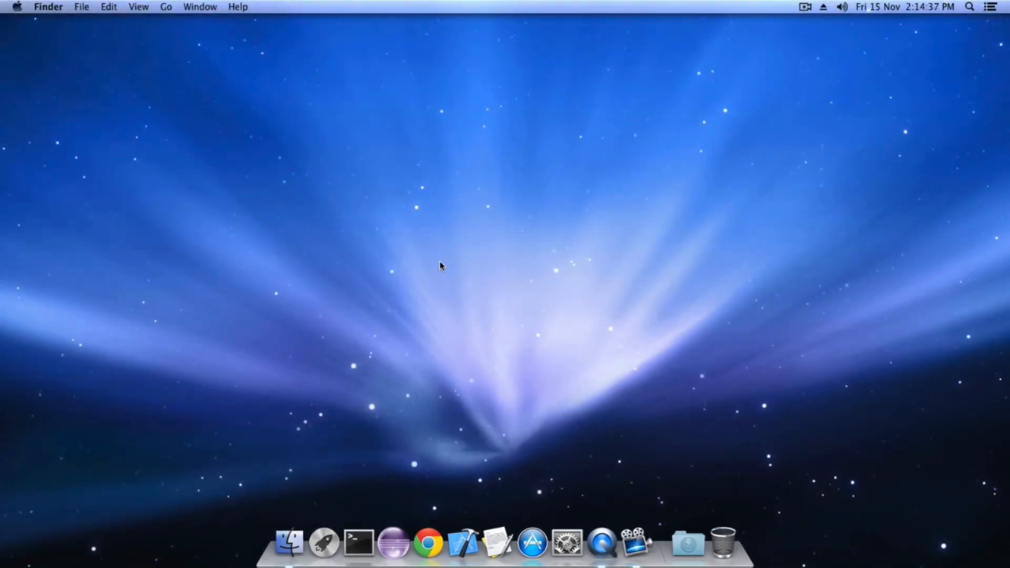
left_click(806, 7)
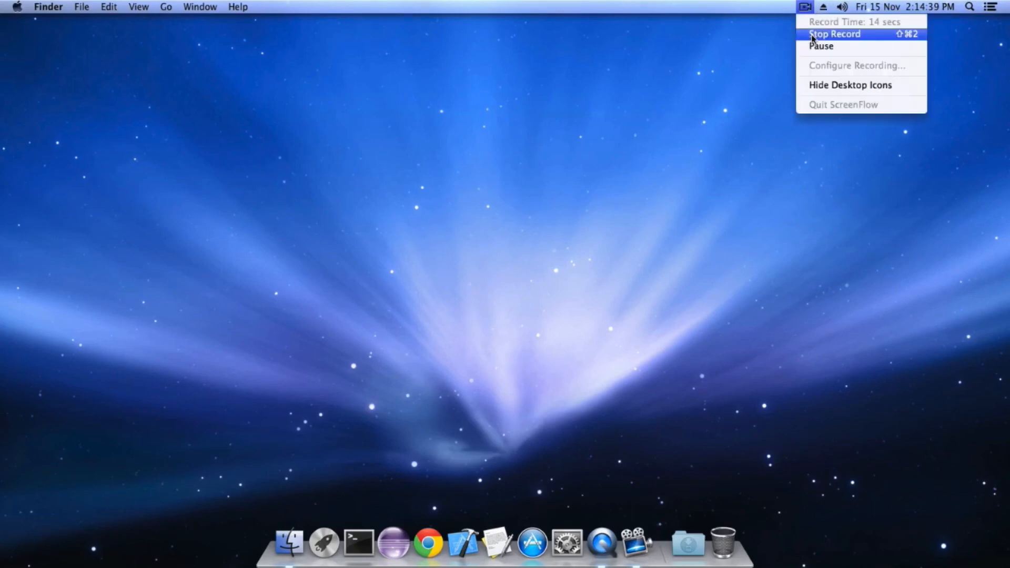
left_click(813, 35)
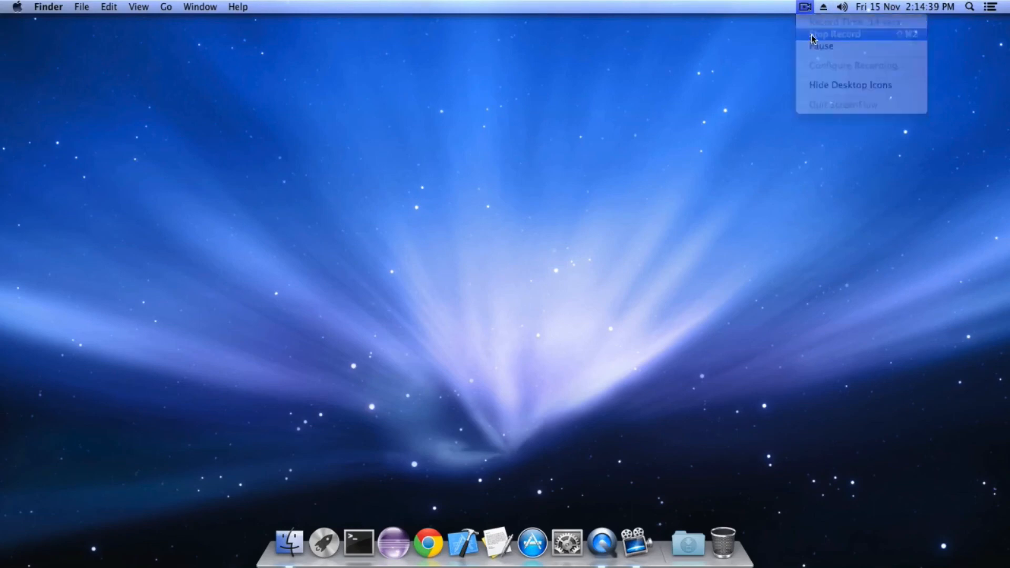
left_click(988, 9)
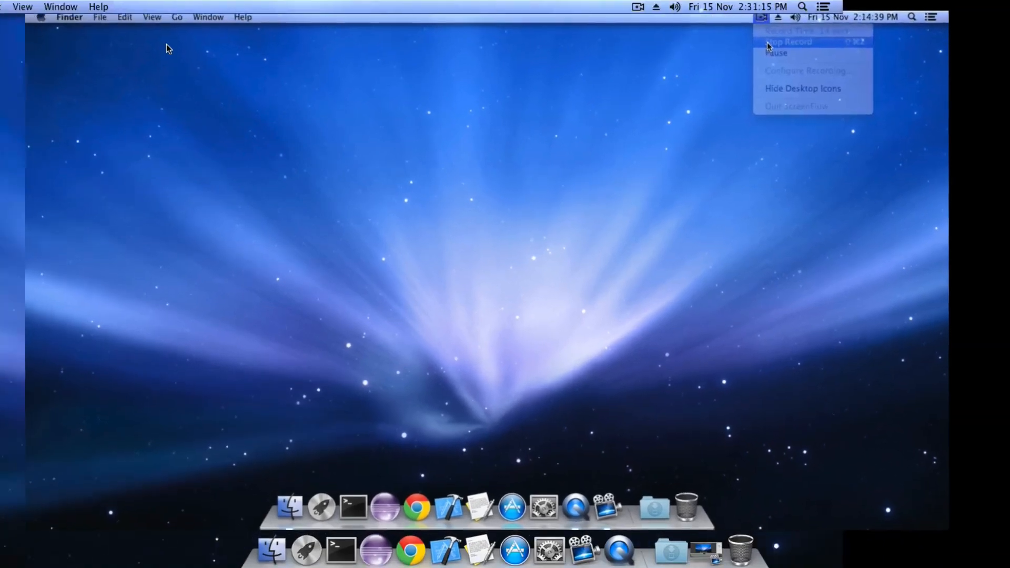
- Close the video player and restore the minimized ScreenFlow editor window
left_click(71, 7)
left_click(65, 104)
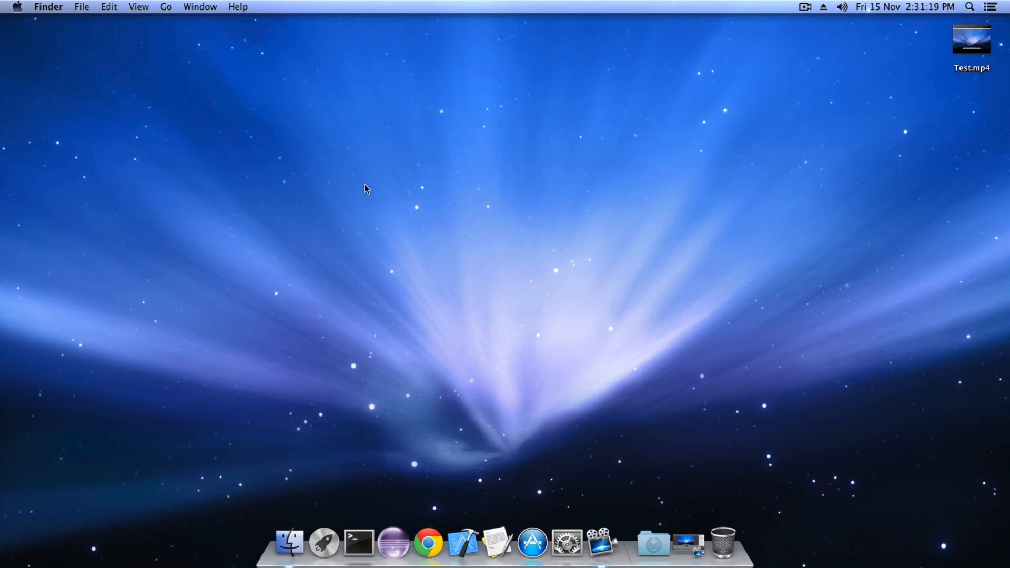
left_click(691, 530)
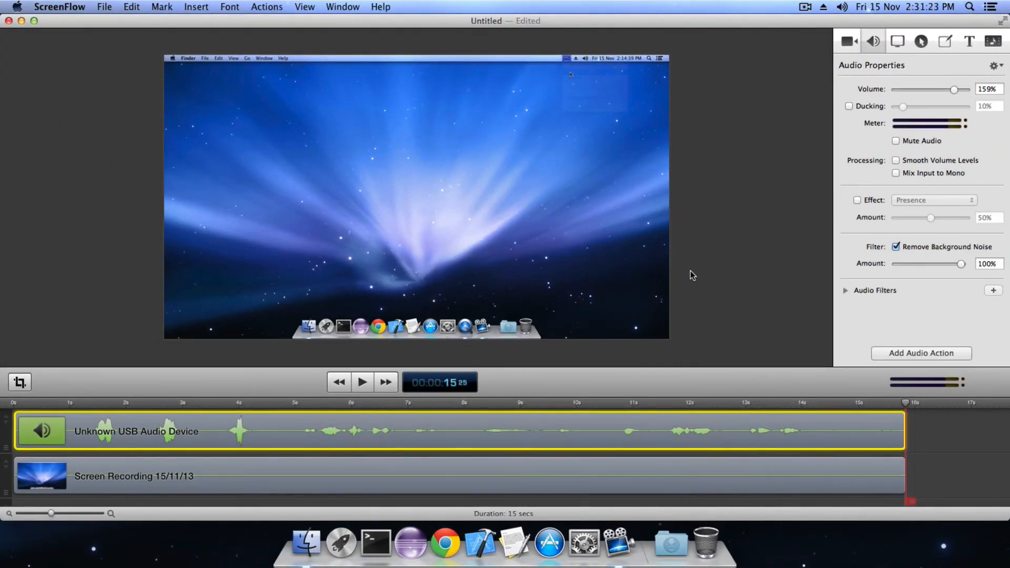